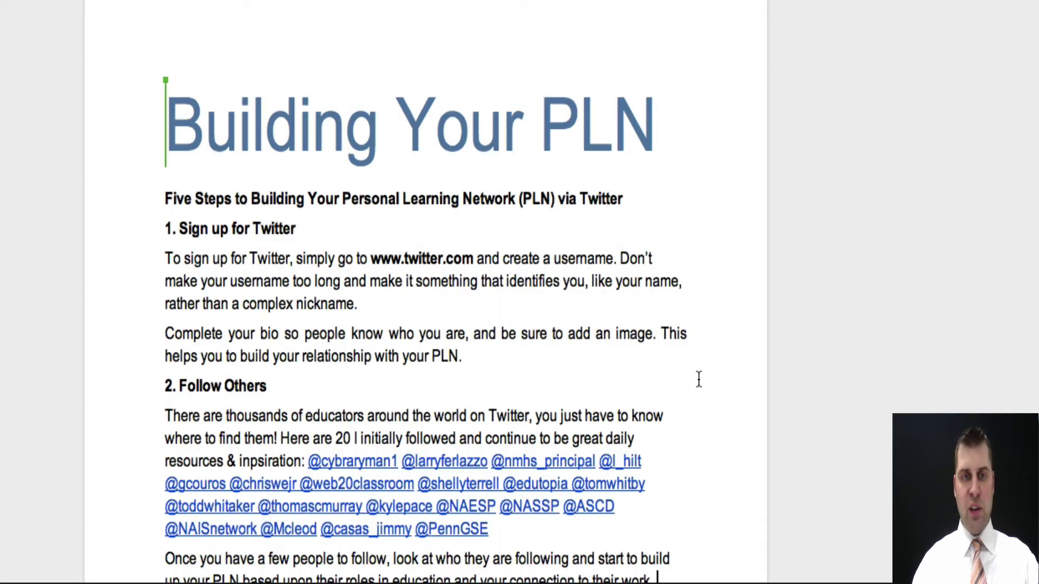
- Scroll through the Building Your PLN guide down to its #PTchat section
{"action": "scroll", "coordinate": [698, 379], "scroll_direction": "down", "scroll_amount": 3}
{"action": "scroll", "coordinate": [695, 411], "scroll_direction": "down", "scroll_amount": 10}
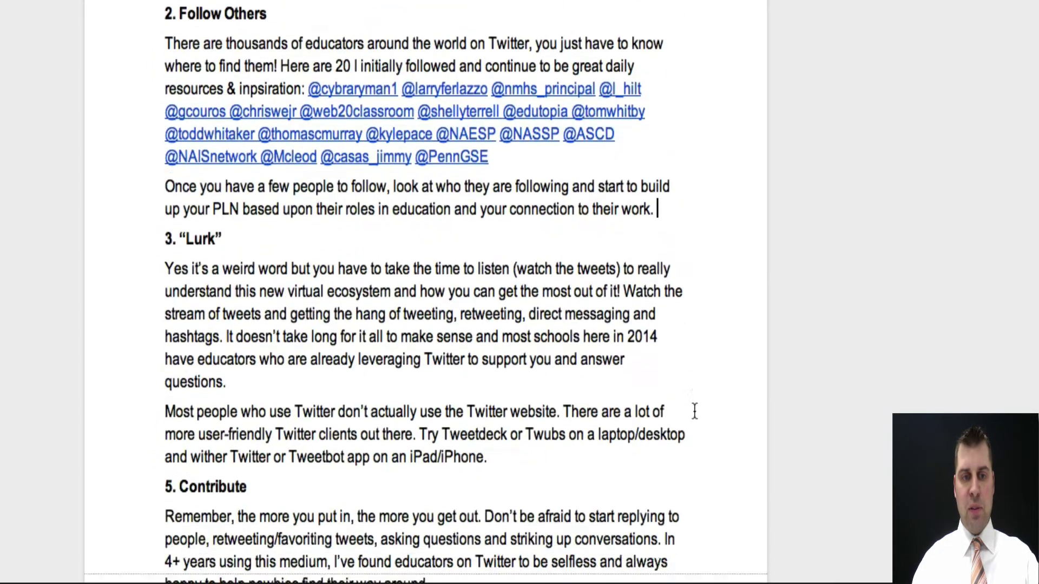
{"action": "scroll", "coordinate": [696, 429], "scroll_direction": "down", "scroll_amount": 8}
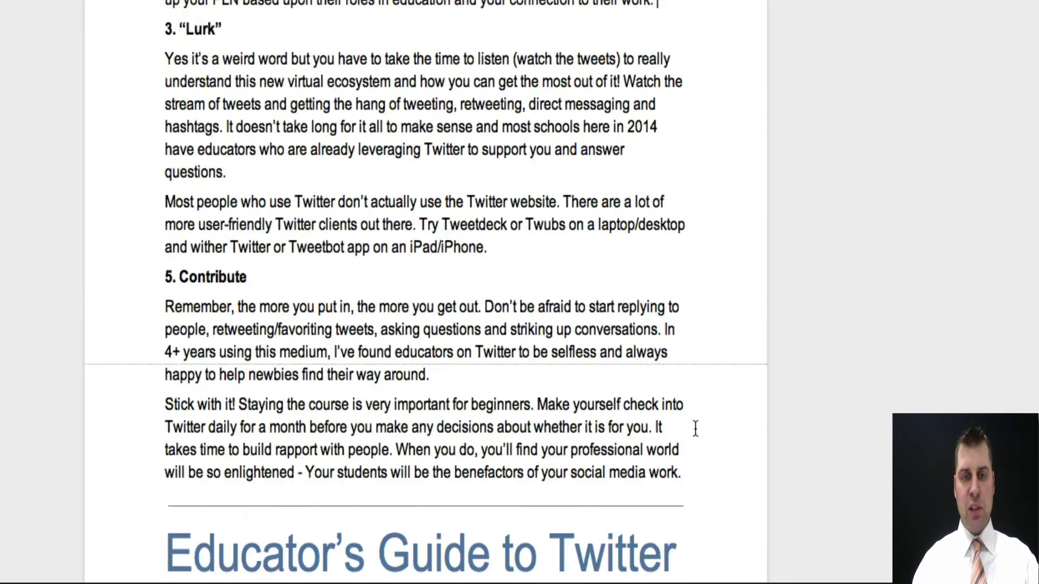
{"action": "scroll", "coordinate": [696, 428], "scroll_direction": "down", "scroll_amount": 3}
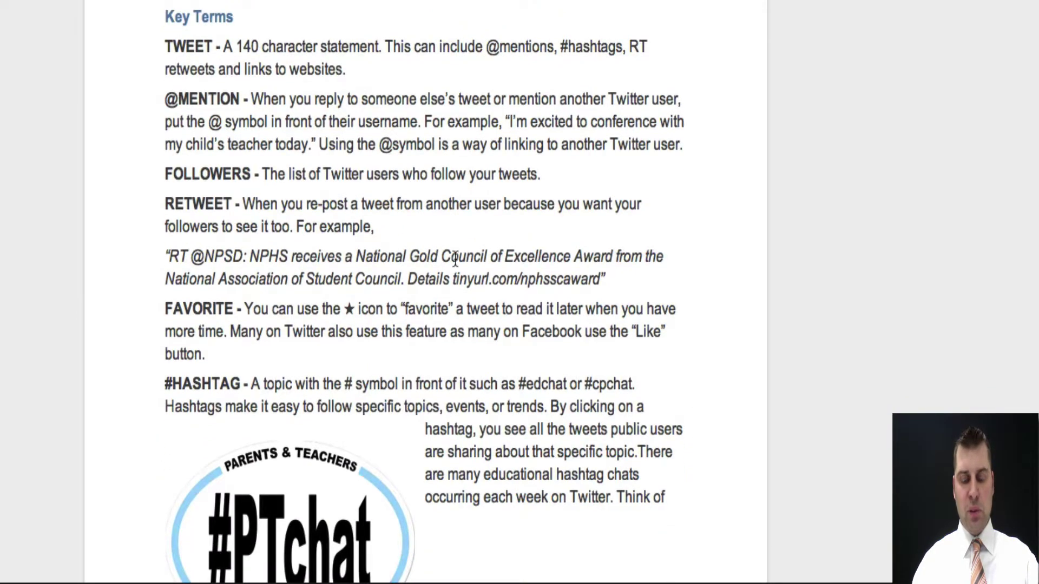
{"action": "scroll", "coordinate": [628, 313], "scroll_direction": "down", "scroll_amount": 3}
{"action": "scroll", "coordinate": [627, 313], "scroll_direction": "down", "scroll_amount": 6}
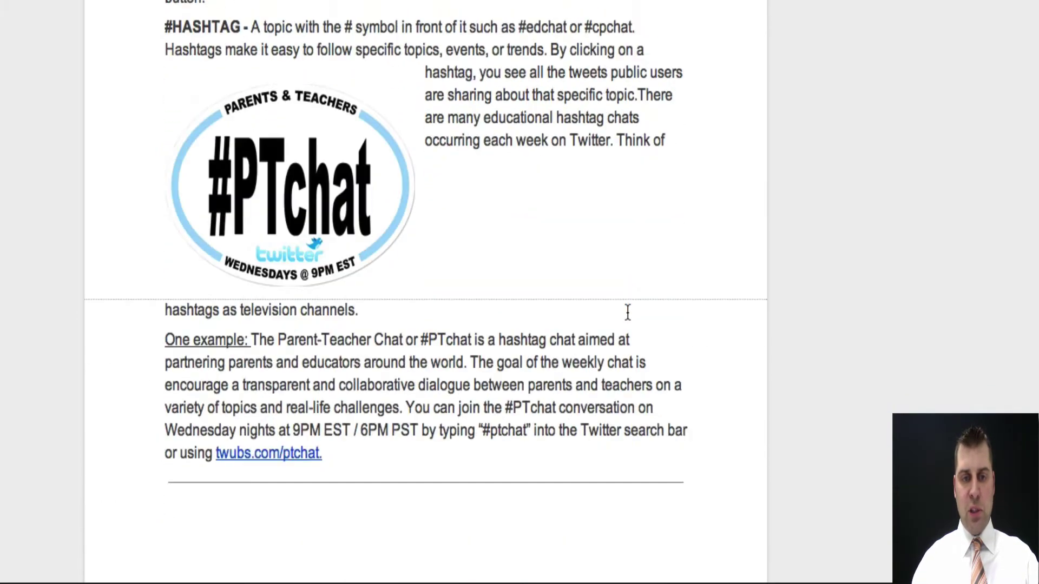
{"action": "scroll", "coordinate": [627, 313], "scroll_direction": "up", "scroll_amount": 20}
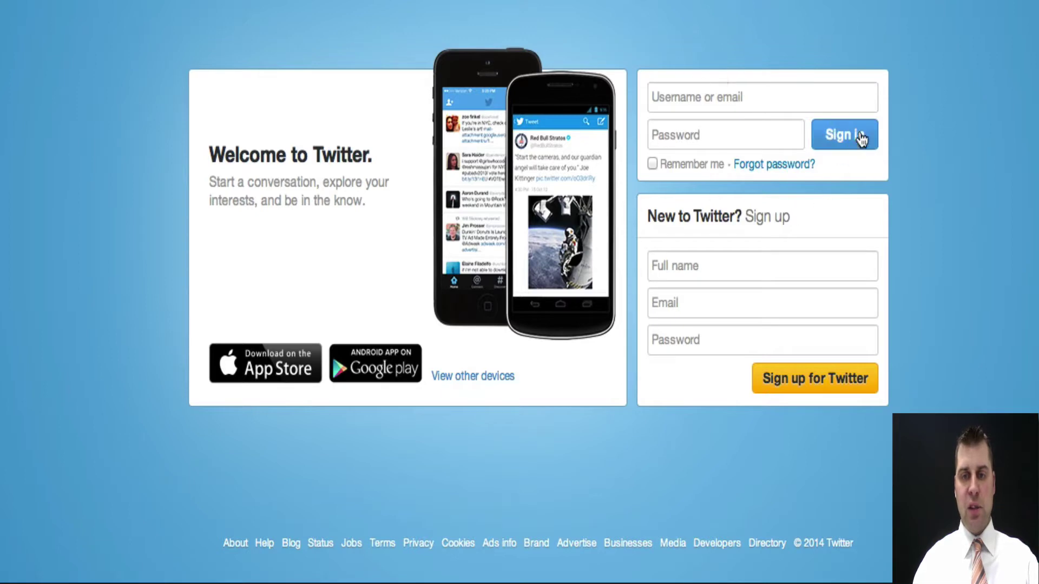
- Fill the sign-up box with the full name, e-mail address and account password, then submit it
{"action": "left_click", "coordinate": [720, 261]}
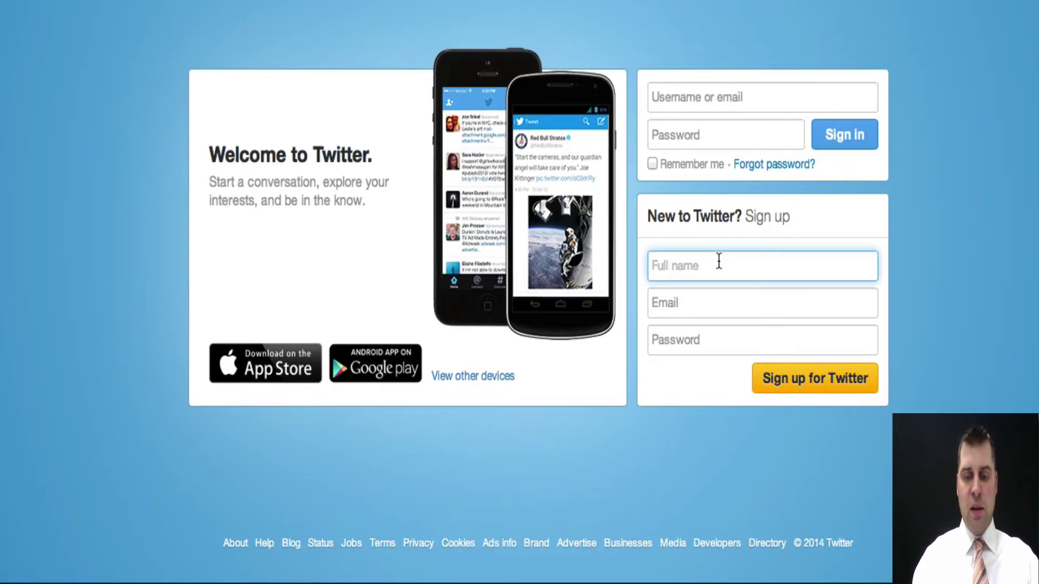
{"action": "type", "text": "John Doe"}
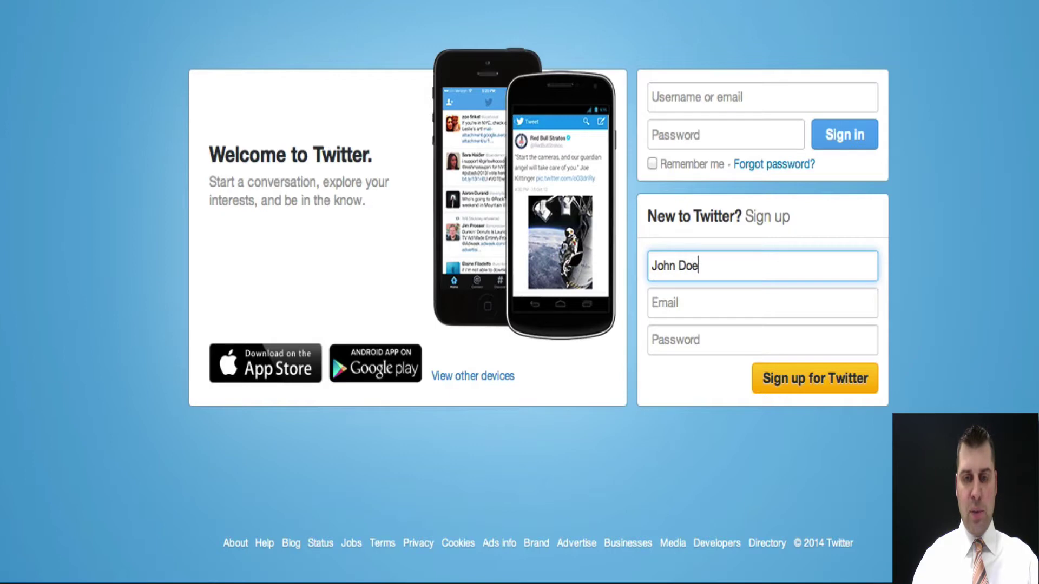
{"action": "left_click", "coordinate": [727, 303]}
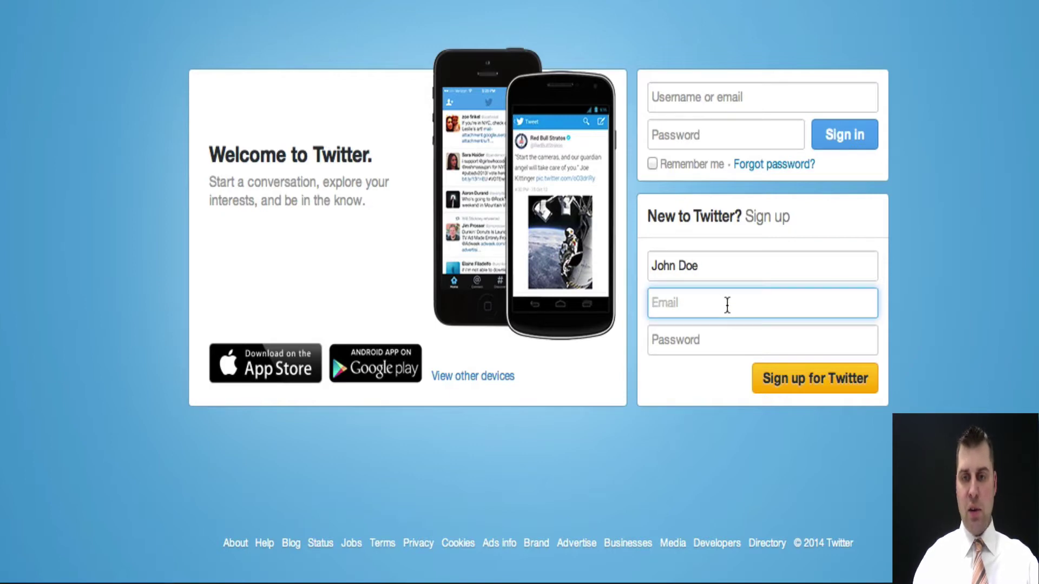
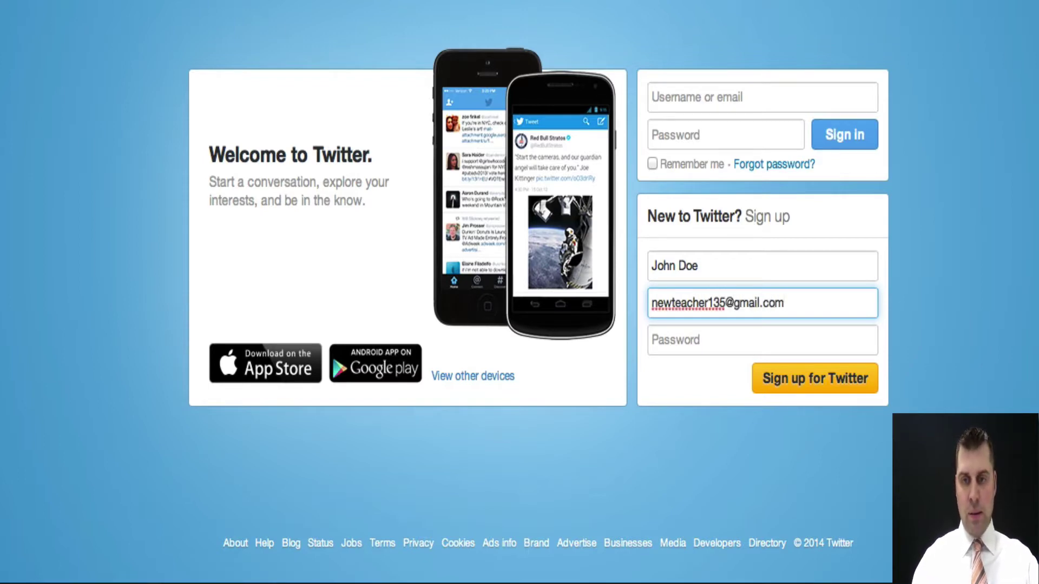
{"action": "key", "text": "Tab"}
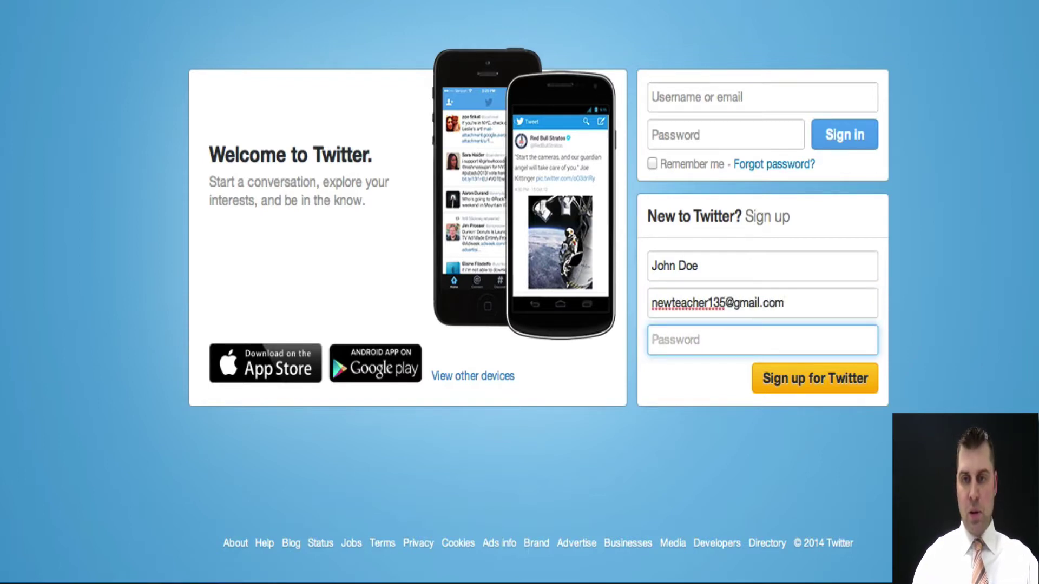
{"action": "type", "text": "********"}
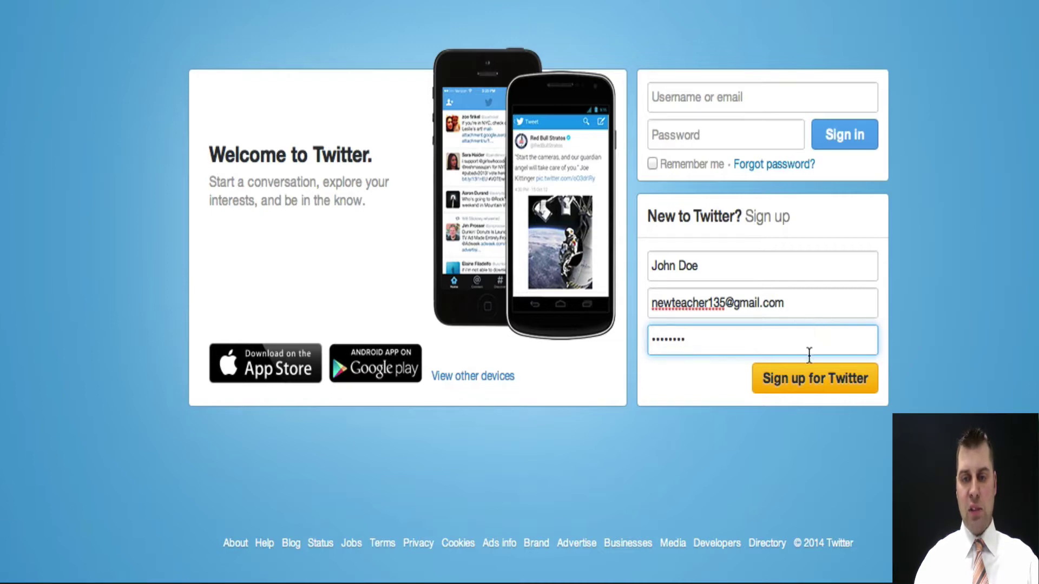
{"action": "left_click", "coordinate": [810, 379]}
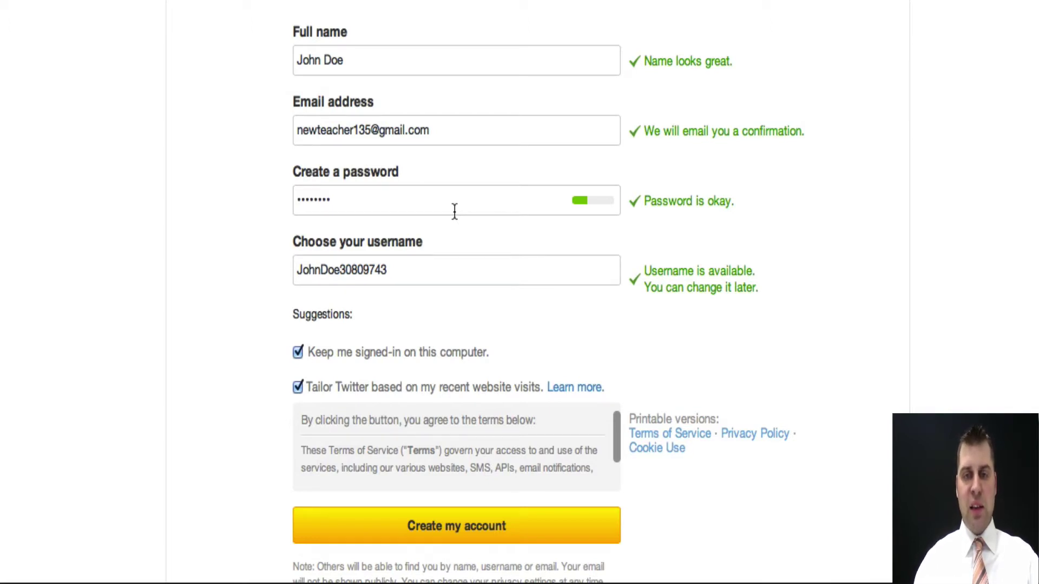
- Select the suggested username text in the Choose your username field
{"action": "left_click", "coordinate": [418, 270]}
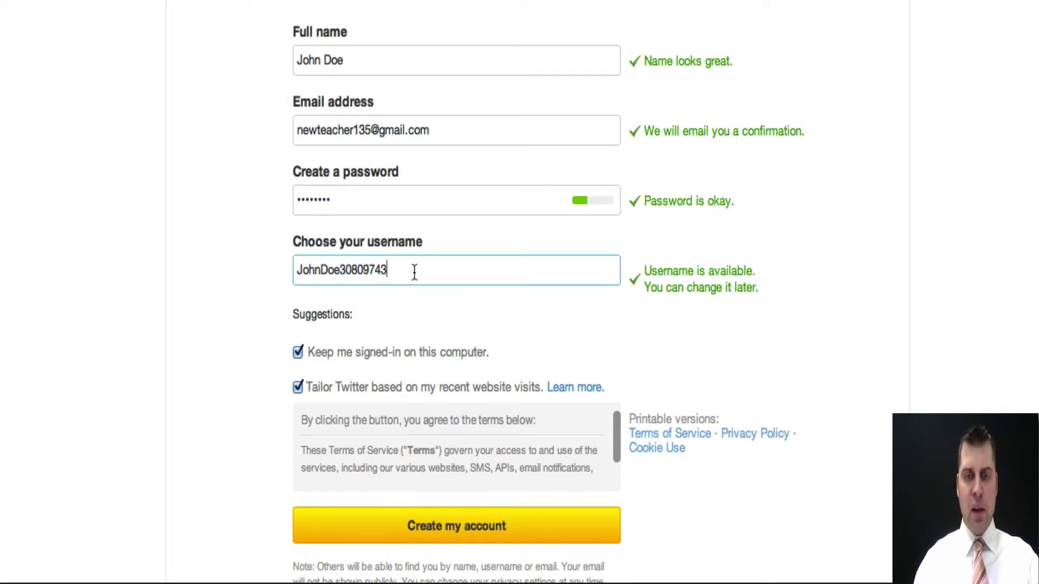
{"action": "scroll", "coordinate": [401, 316], "scroll_direction": "down", "scroll_amount": 1}
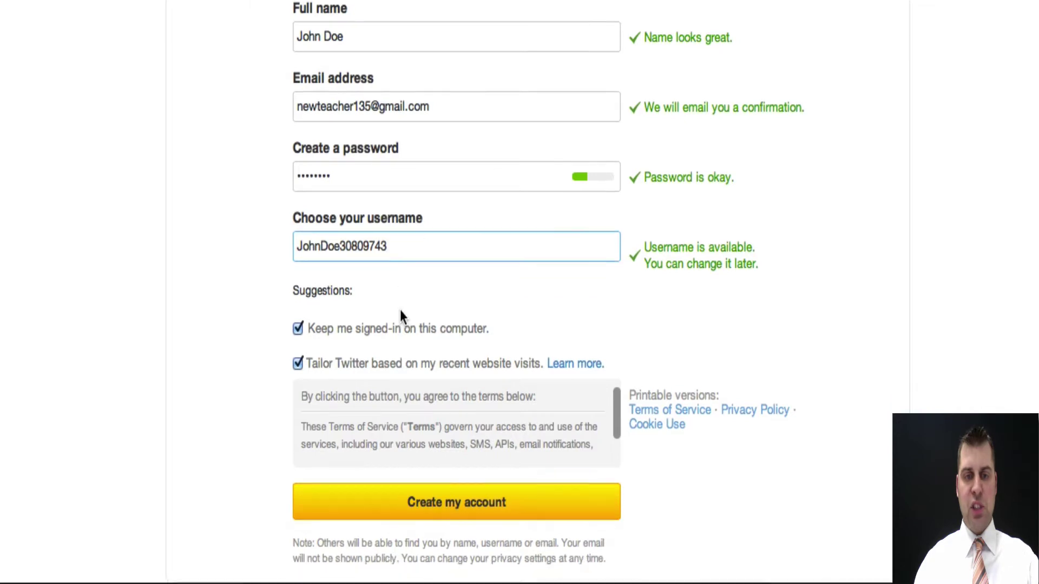
{"action": "left_click_drag", "start_coordinate": [407, 243], "coordinate": [250, 233]}
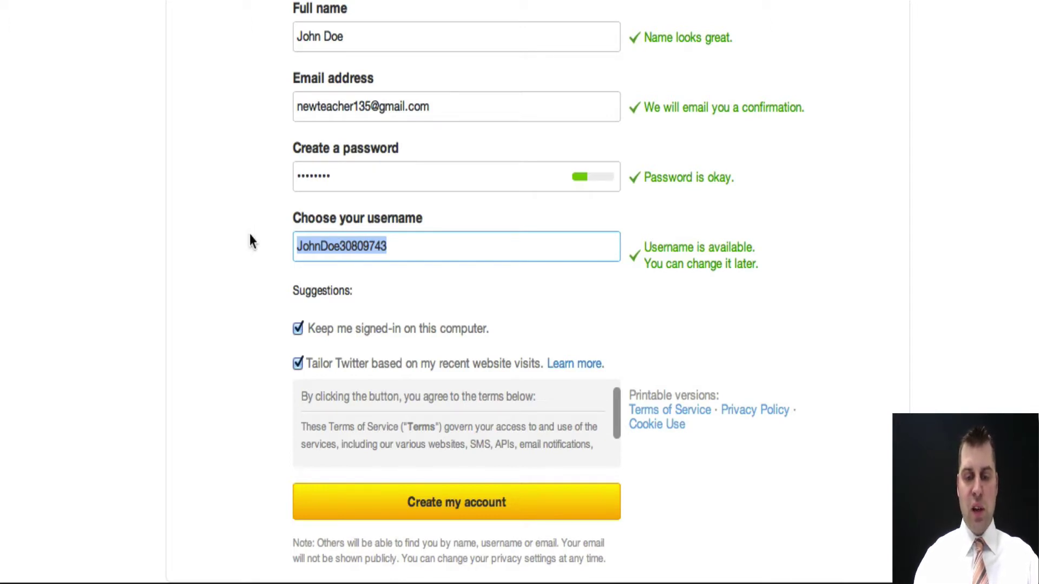
- Enter a new username, changing its trailing digits to 99 until it shows available
{"action": "type", "text": "Jonat"}
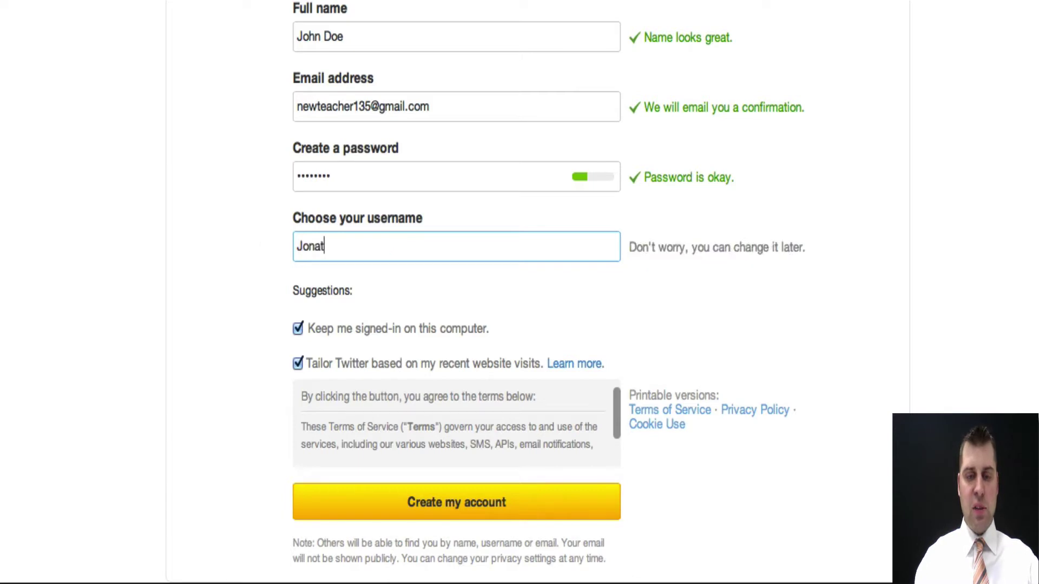
{"action": "type", "text": "hanDoe"}
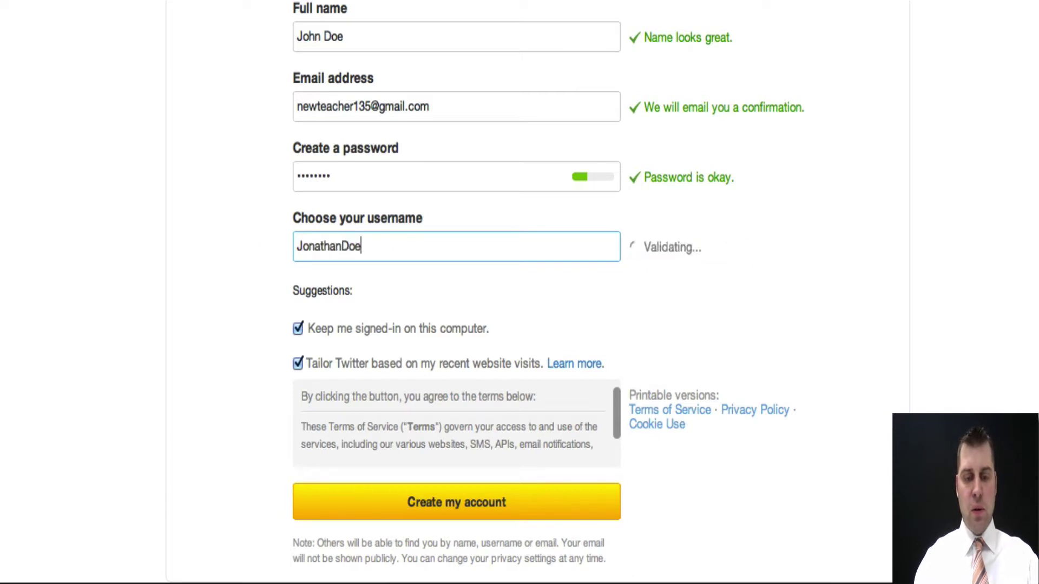
{"action": "type", "text": "123"}
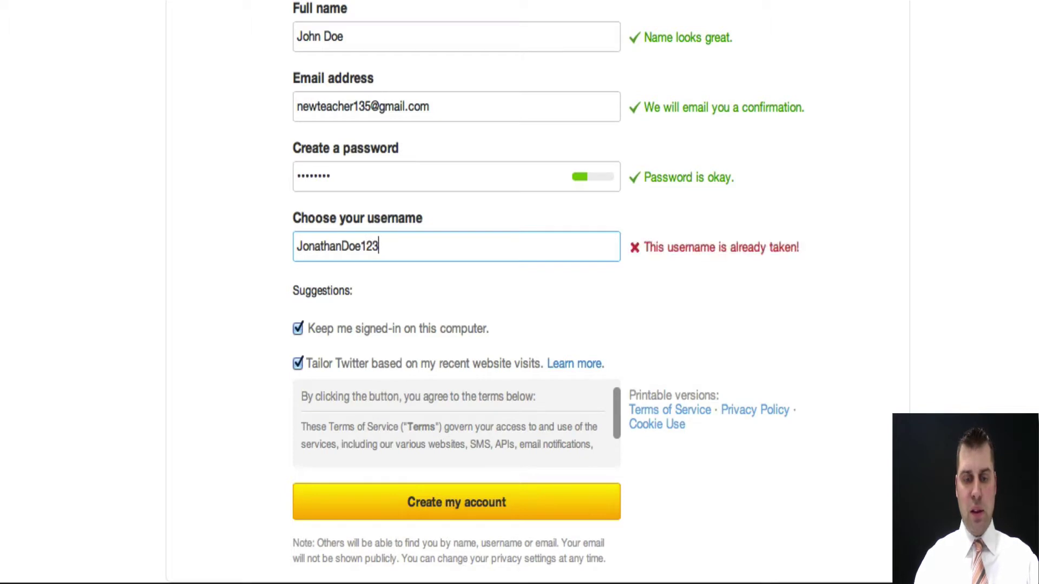
{"action": "key", "text": "BackSpace"}
{"action": "key", "text": "BackSpace"}
{"action": "key", "text": "BackSpace"}
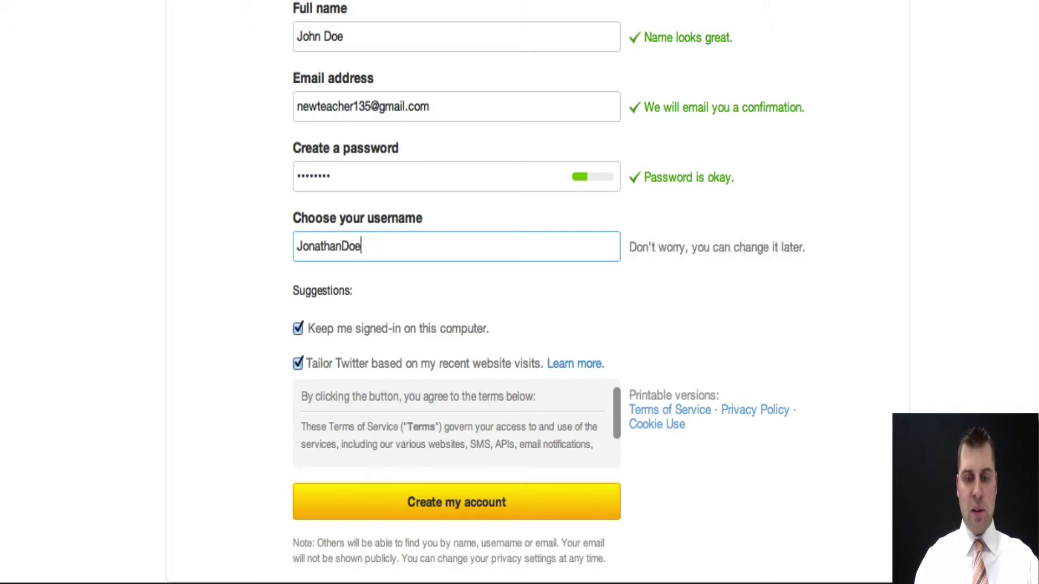
{"action": "type", "text": "99"}
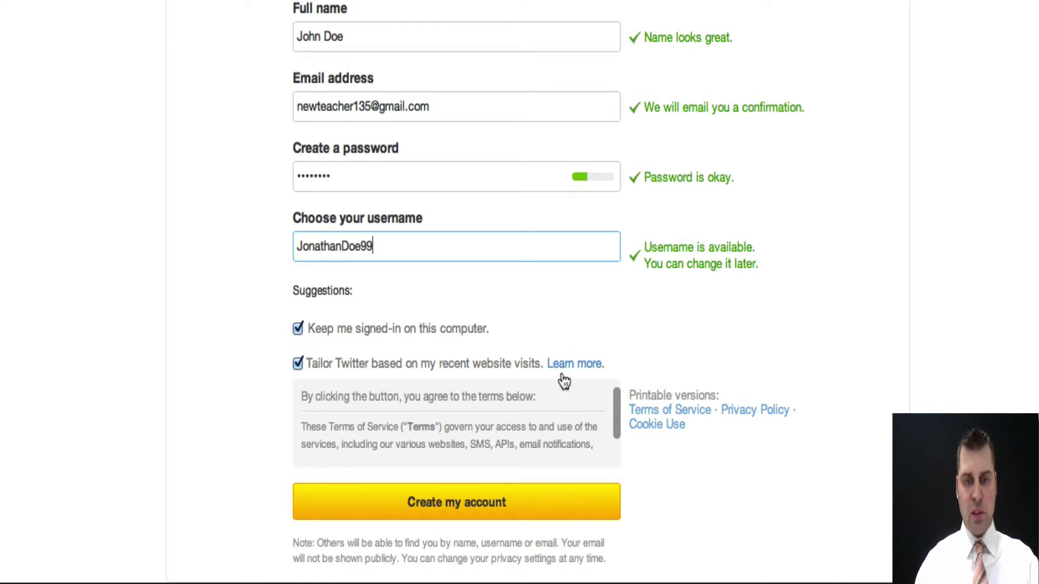
- Untick Keep me signed-in and Tailor Twitter, then create the account
{"action": "left_click", "coordinate": [298, 329]}
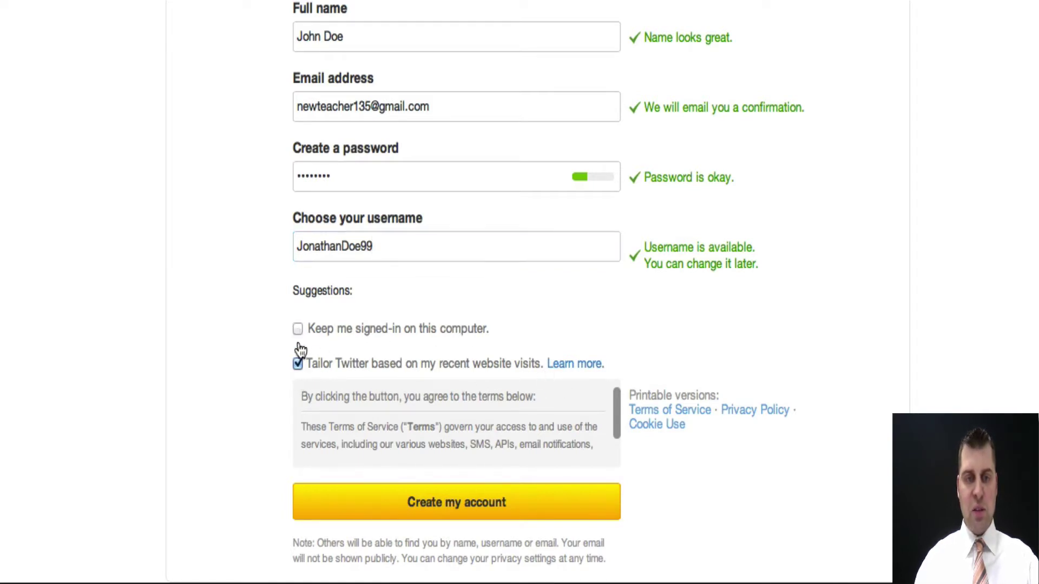
{"action": "left_click", "coordinate": [297, 363]}
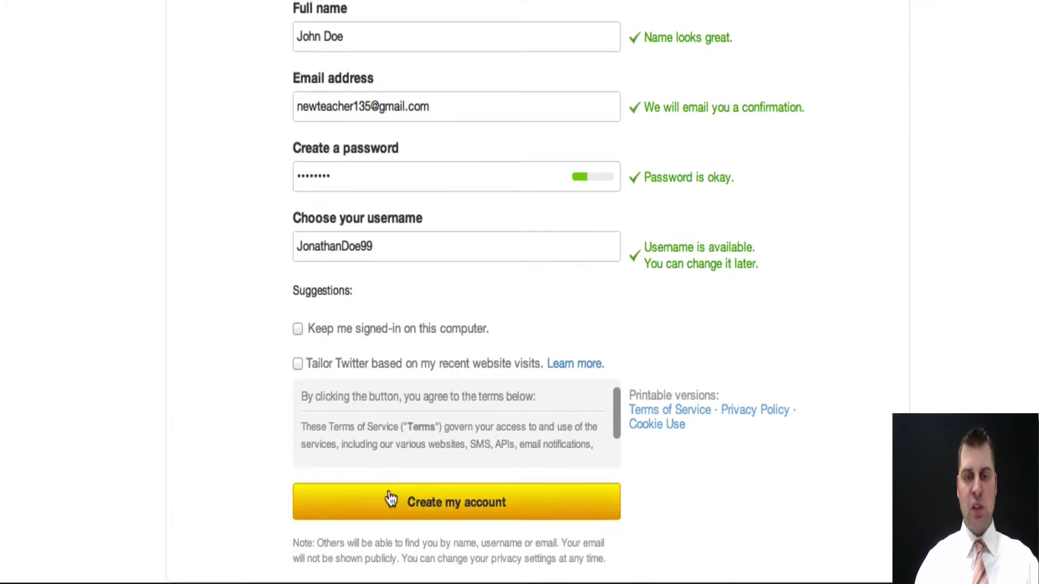
{"action": "left_click", "coordinate": [437, 503]}
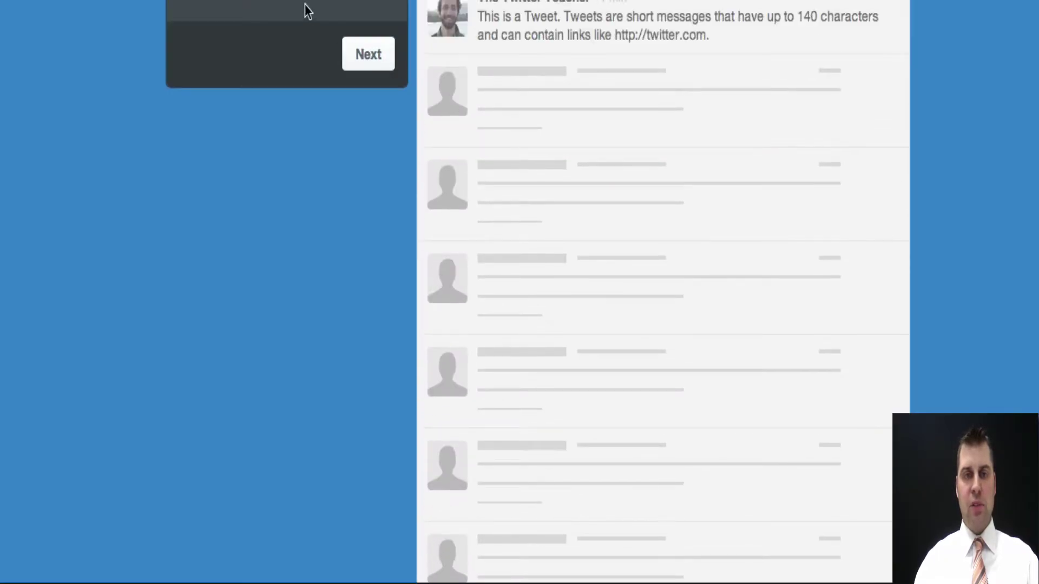
- Search for naesp among suggested accounts and follow NAESP
{"action": "left_click", "coordinate": [378, 64]}
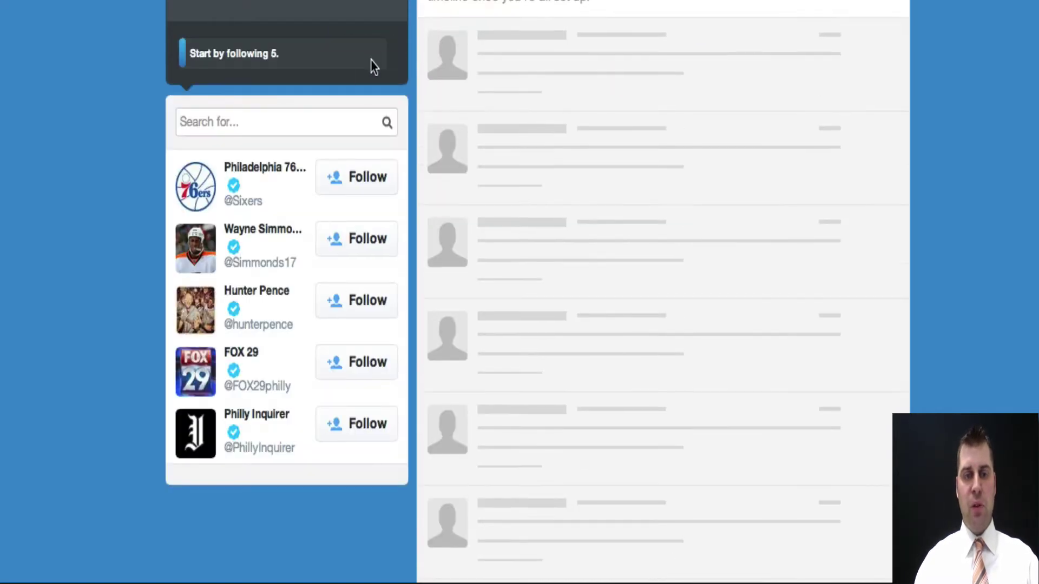
{"action": "left_click", "coordinate": [281, 125]}
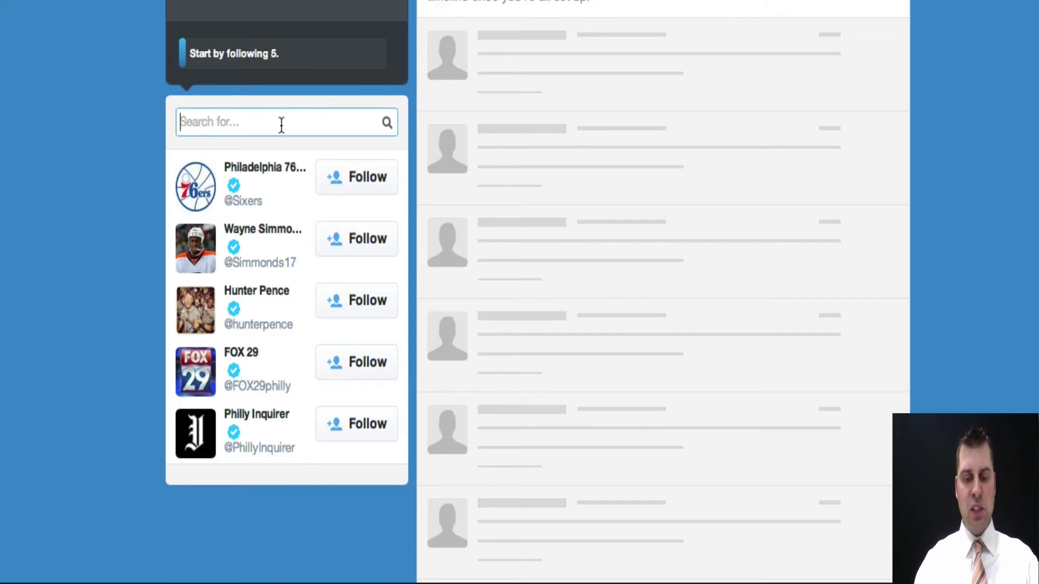
{"action": "type", "text": "naesp"}
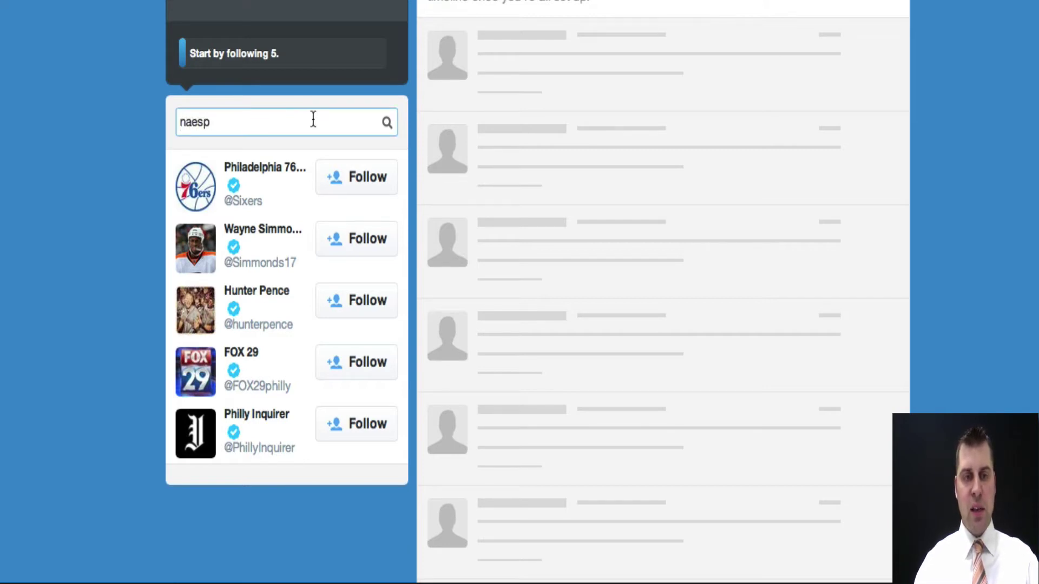
{"action": "left_click", "coordinate": [387, 123]}
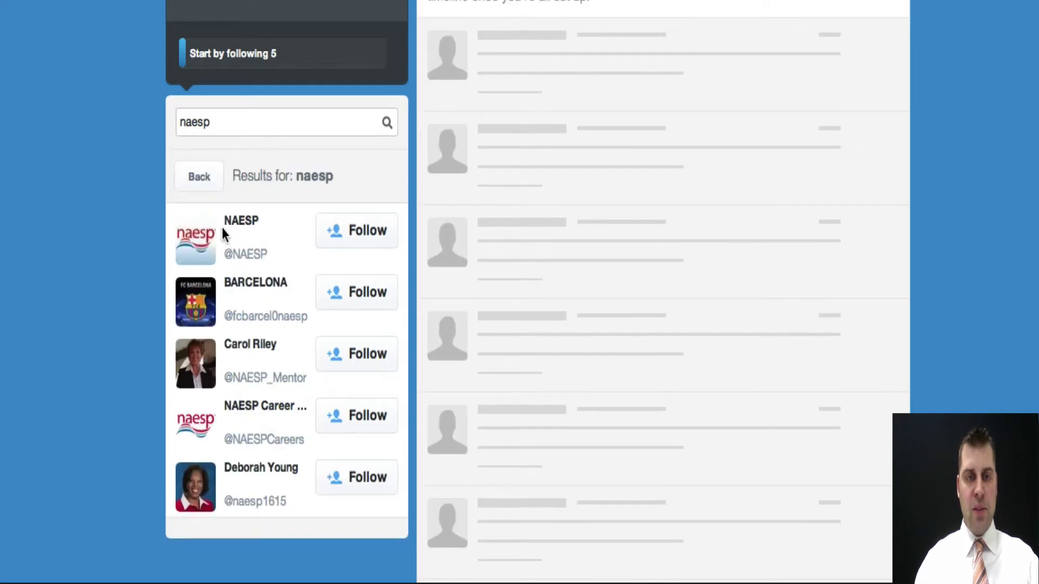
{"action": "left_click", "coordinate": [374, 231]}
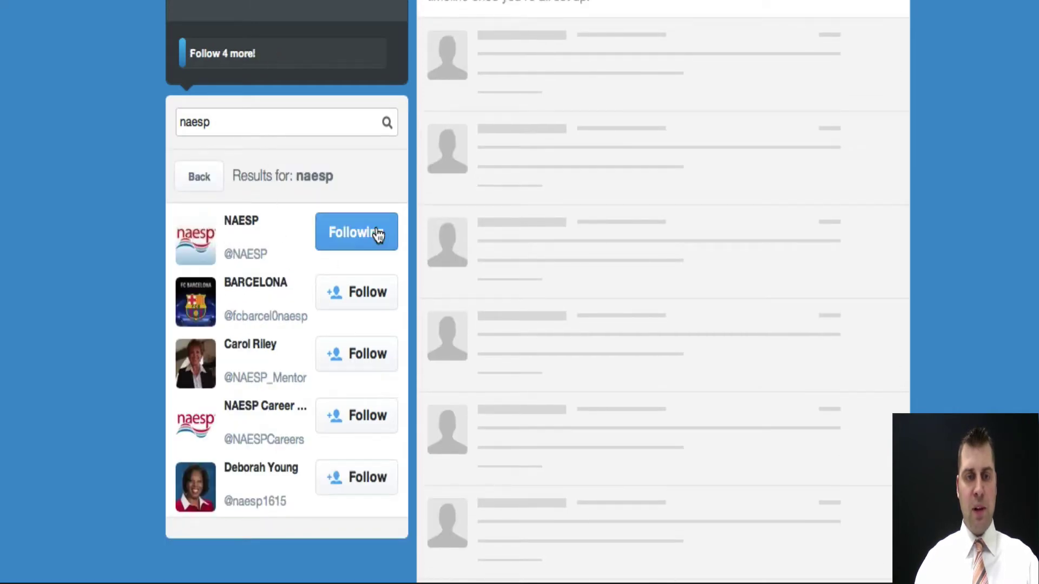
{"action": "left_click_drag", "start_coordinate": [269, 123], "coordinate": [152, 122]}
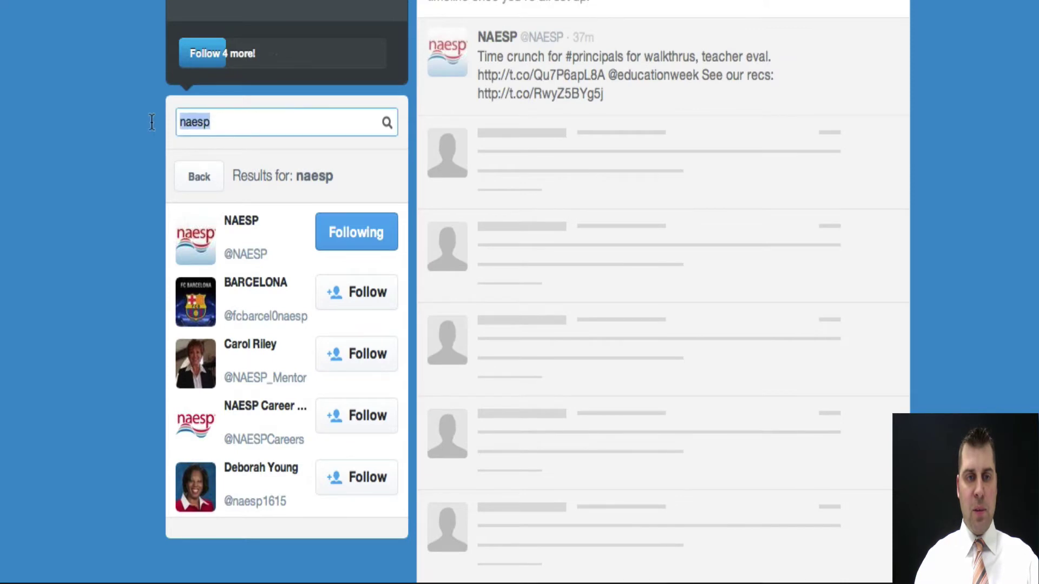
{"action": "type", "text": "@nassp"}
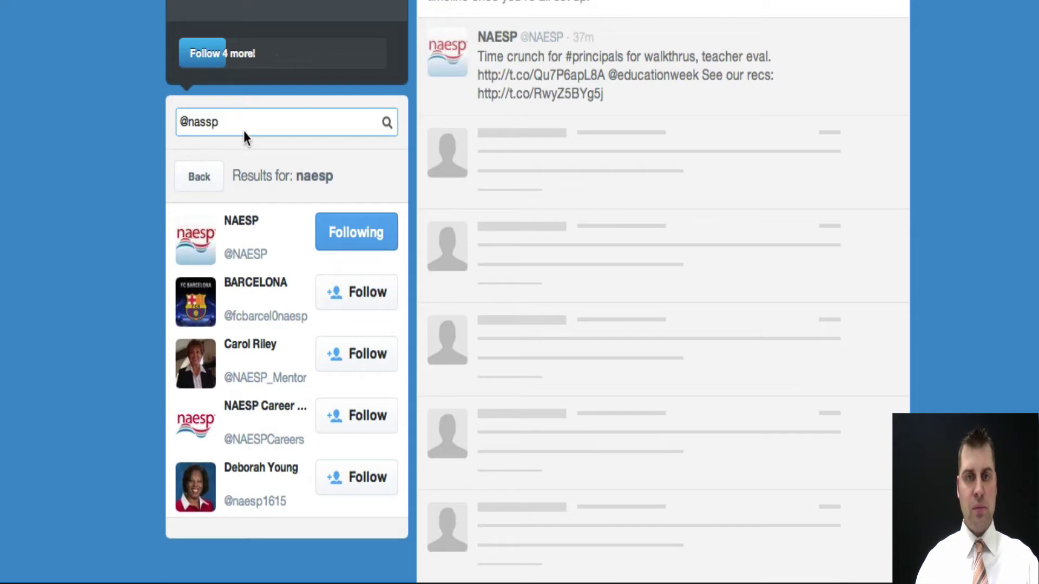
{"action": "key", "text": "Return"}
{"action": "left_click", "coordinate": [357, 230]}
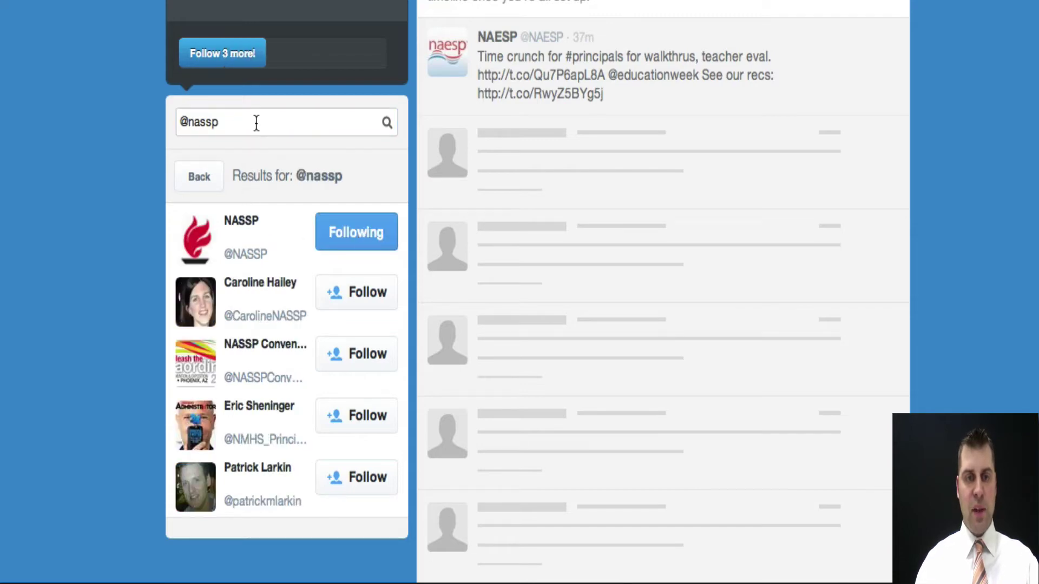
{"action": "left_click_drag", "start_coordinate": [248, 119], "coordinate": [138, 115]}
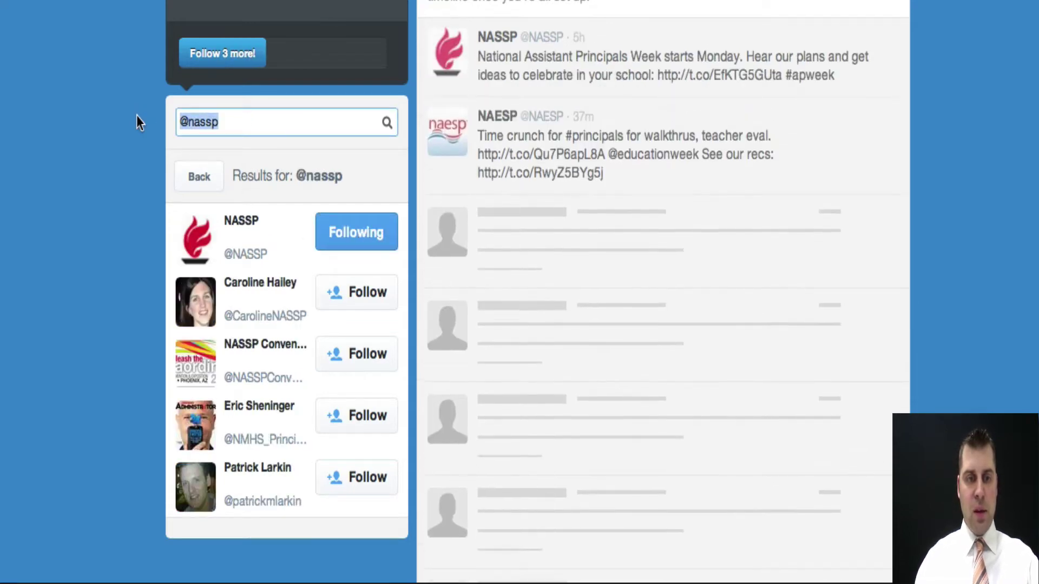
{"action": "type", "text": "AA"}
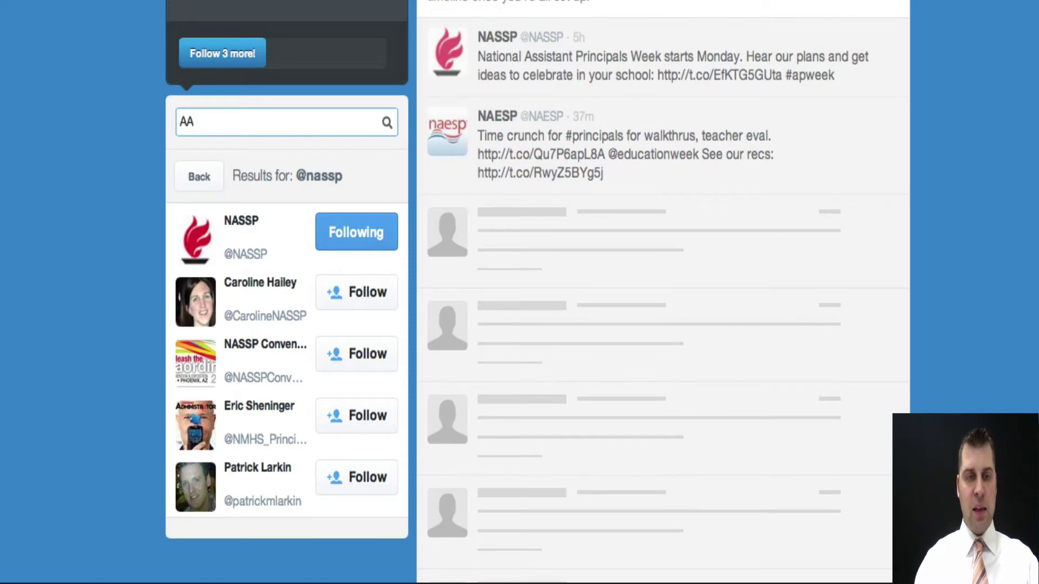
{"action": "key", "text": "BackSpace"}
{"action": "key", "text": "BackSpace"}
{"action": "type", "text": "@ASCD"}
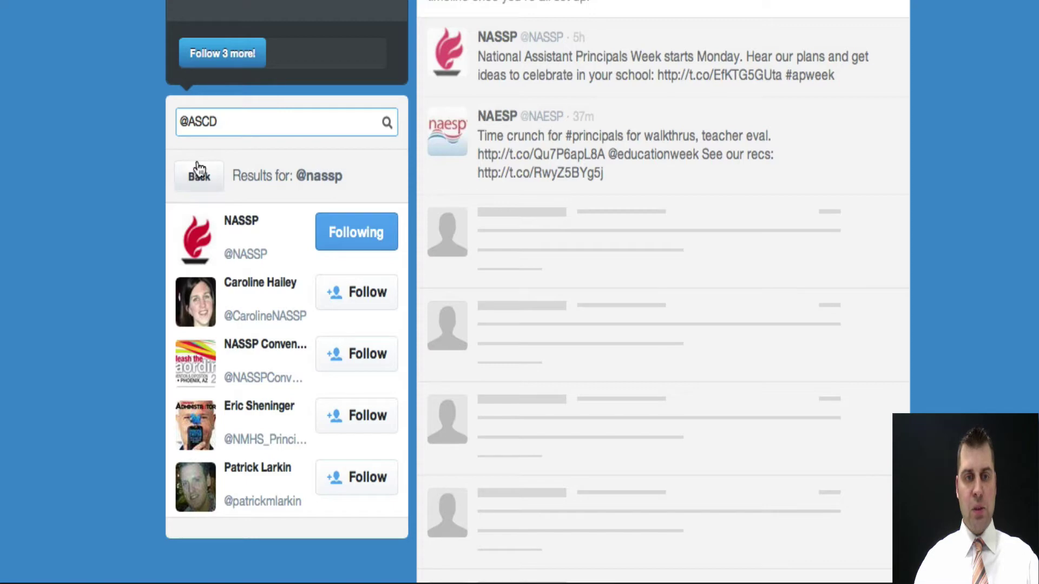
{"action": "key", "text": "Return"}
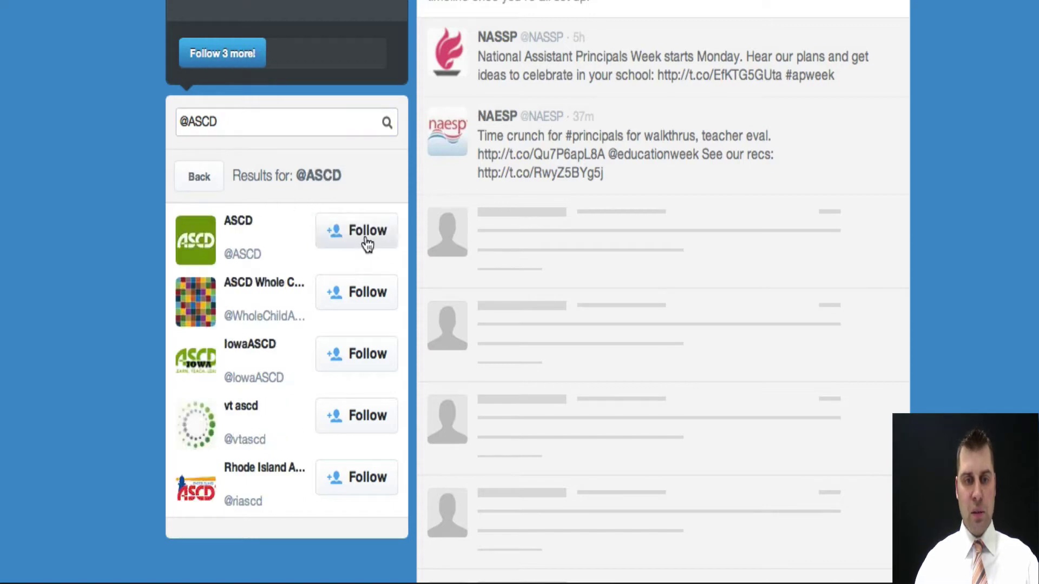
{"action": "left_click", "coordinate": [371, 242]}
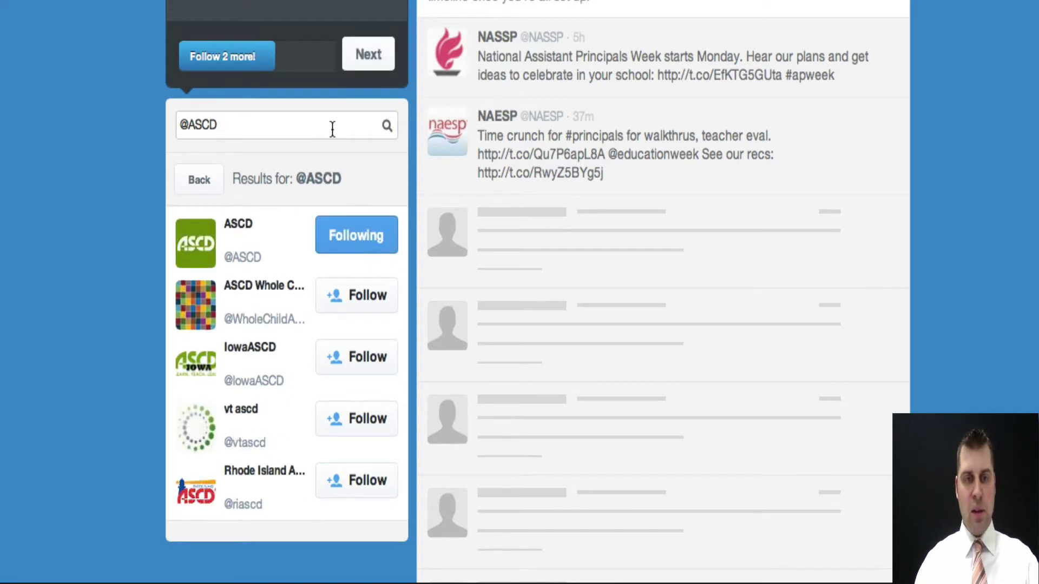
- Search for espn and cnn, follow each top result, and continue to the next step
{"action": "triple_click", "coordinate": [284, 124]}
{"action": "type", "text": "espn"}
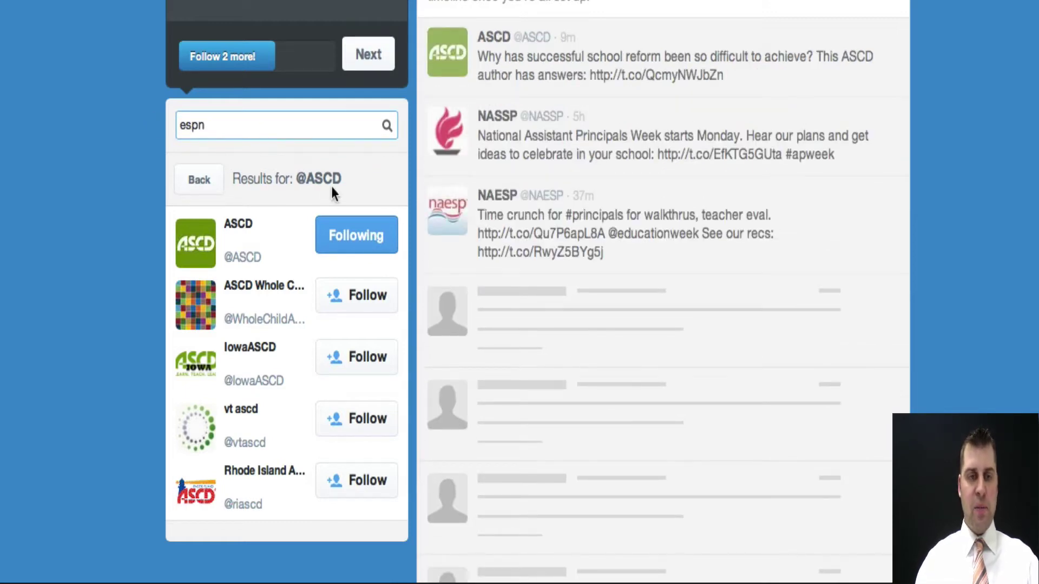
{"action": "left_click", "coordinate": [387, 127]}
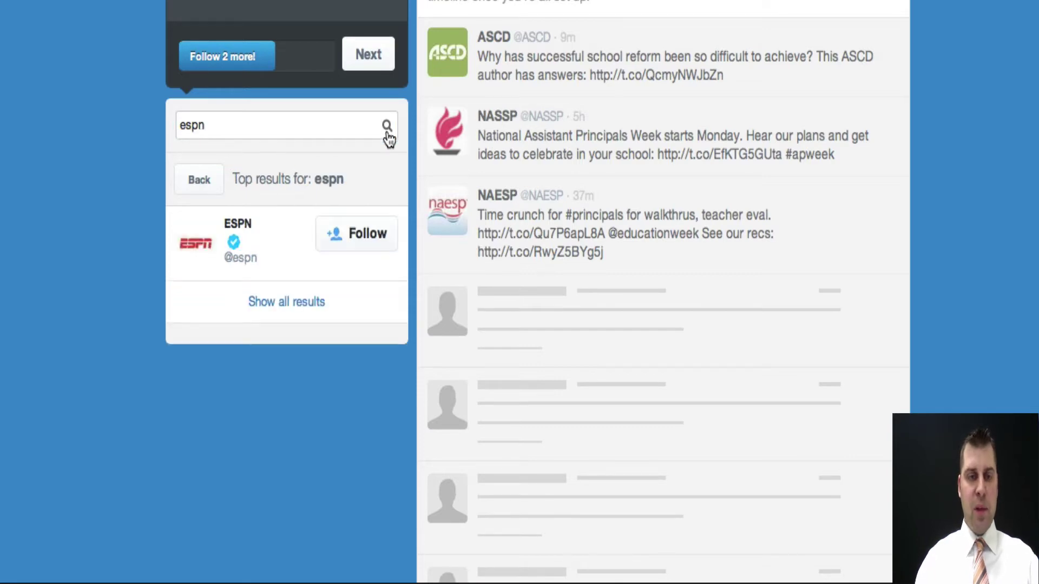
{"action": "left_click", "coordinate": [368, 234]}
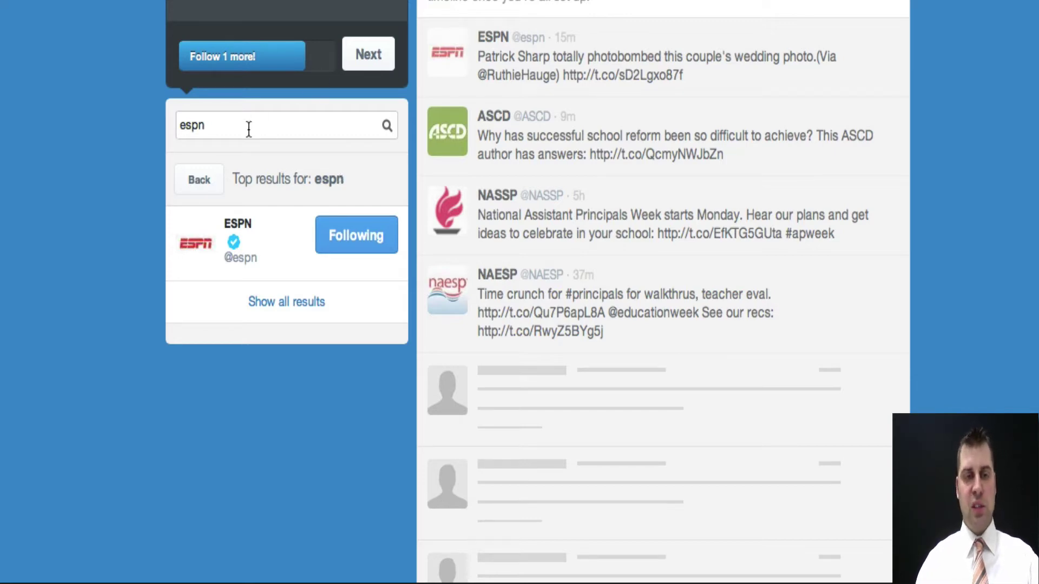
{"action": "left_click_drag", "start_coordinate": [248, 130], "coordinate": [125, 119]}
{"action": "type", "text": "cnn"}
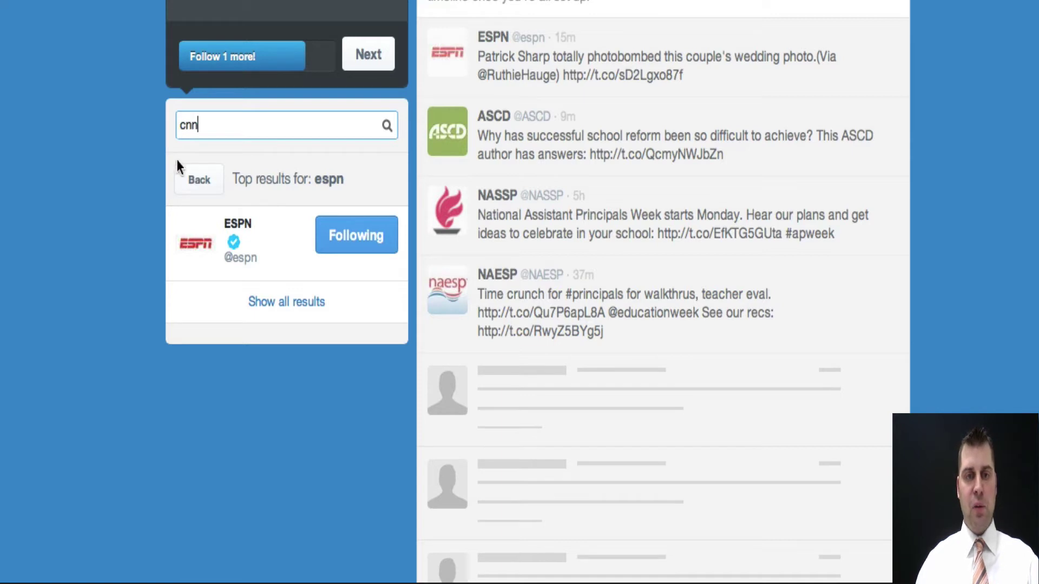
{"action": "key", "text": "Return"}
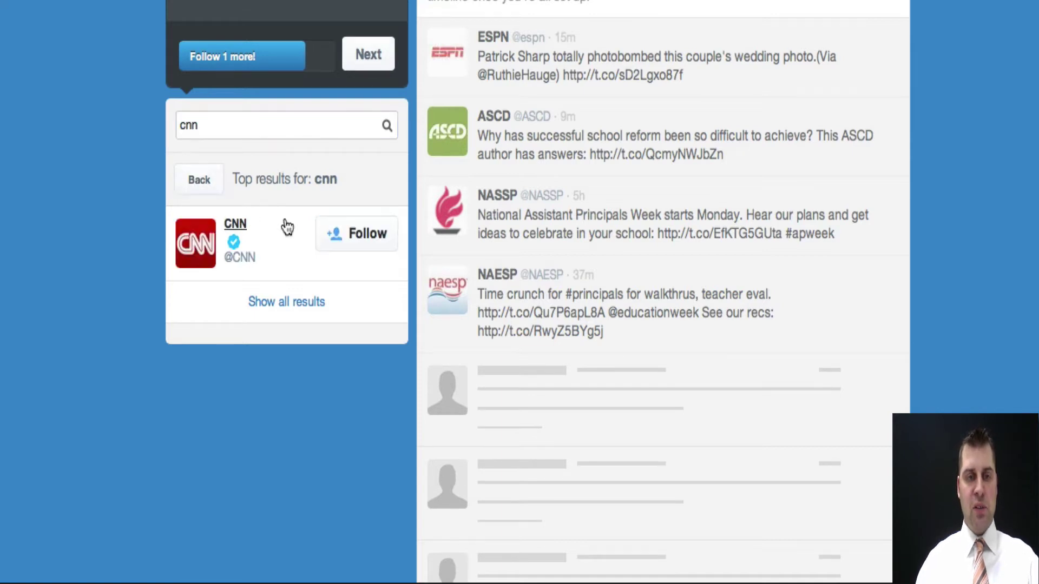
{"action": "left_click", "coordinate": [378, 245]}
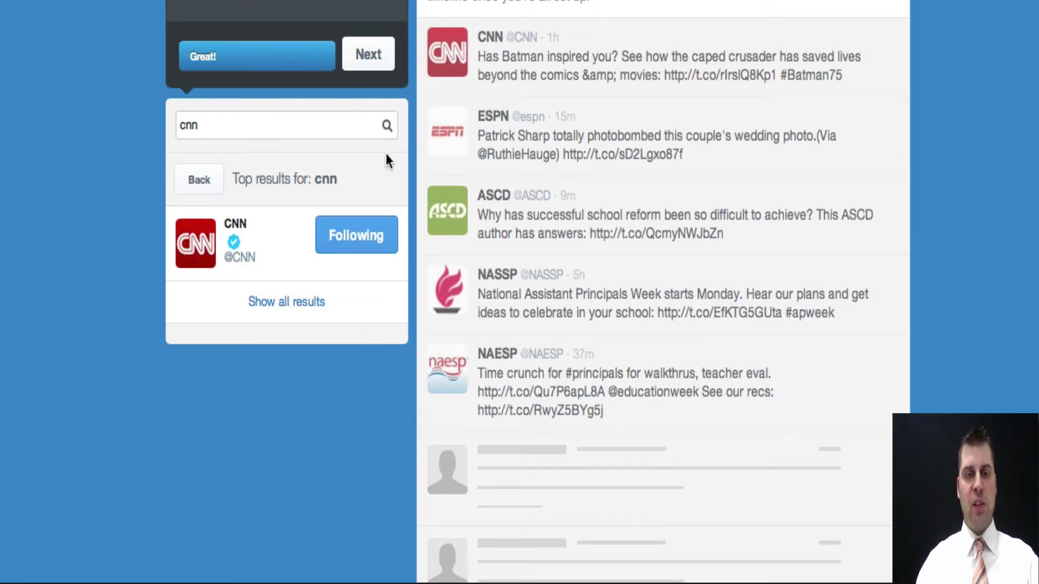
{"action": "left_click", "coordinate": [369, 55]}
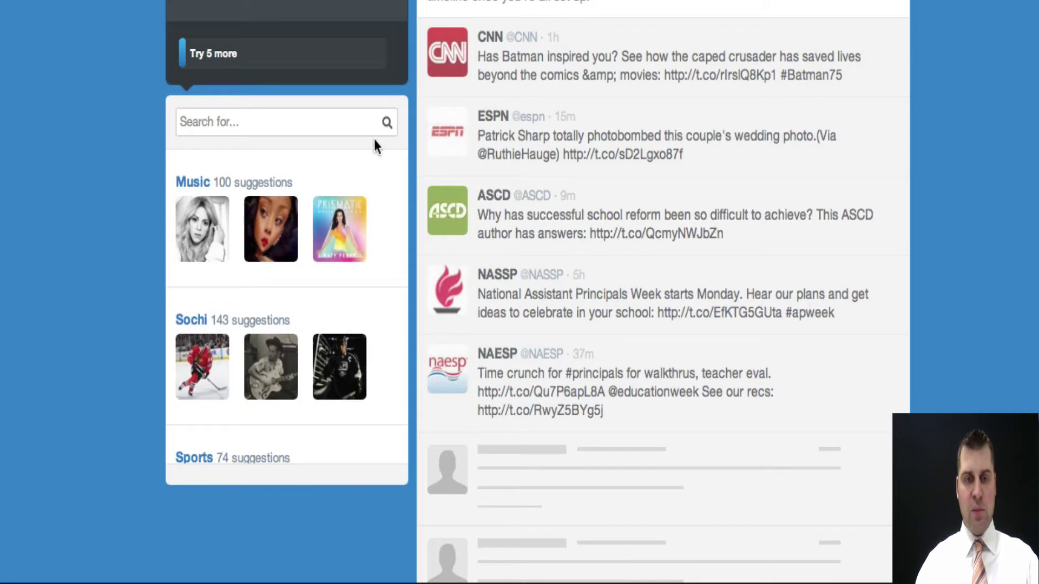
- Load twitter.com to show the home timeline with 5 accounts followed
{"action": "scroll", "coordinate": [490, 371], "scroll_direction": "down", "scroll_amount": 3}
{"action": "scroll", "coordinate": [490, 371], "scroll_direction": "down", "scroll_amount": 3}
{"action": "scroll", "coordinate": [491, 371], "scroll_direction": "up", "scroll_amount": 6}
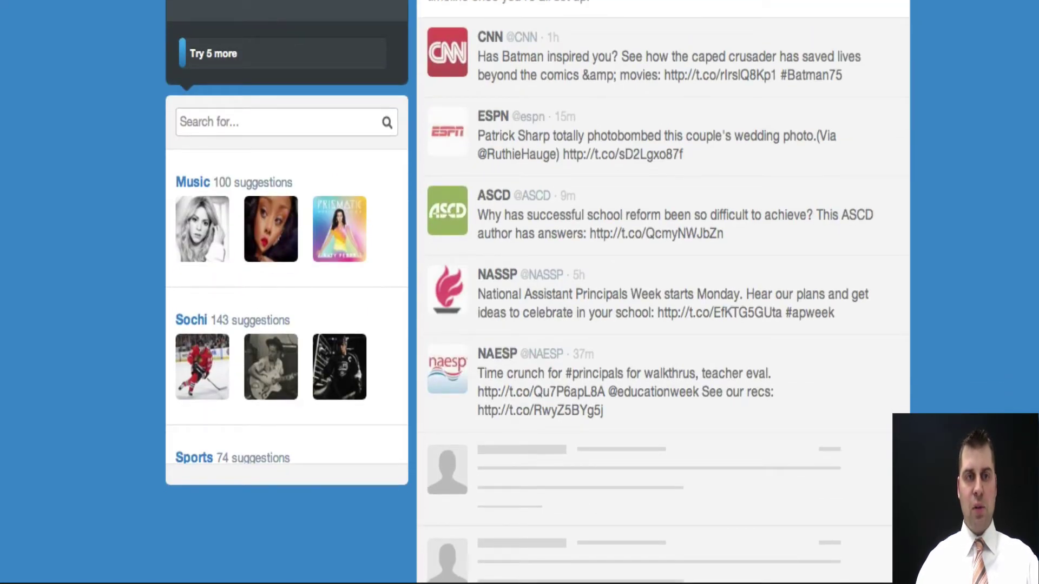
{"action": "key", "text": "BackSpace"}
{"action": "key", "text": "Return"}
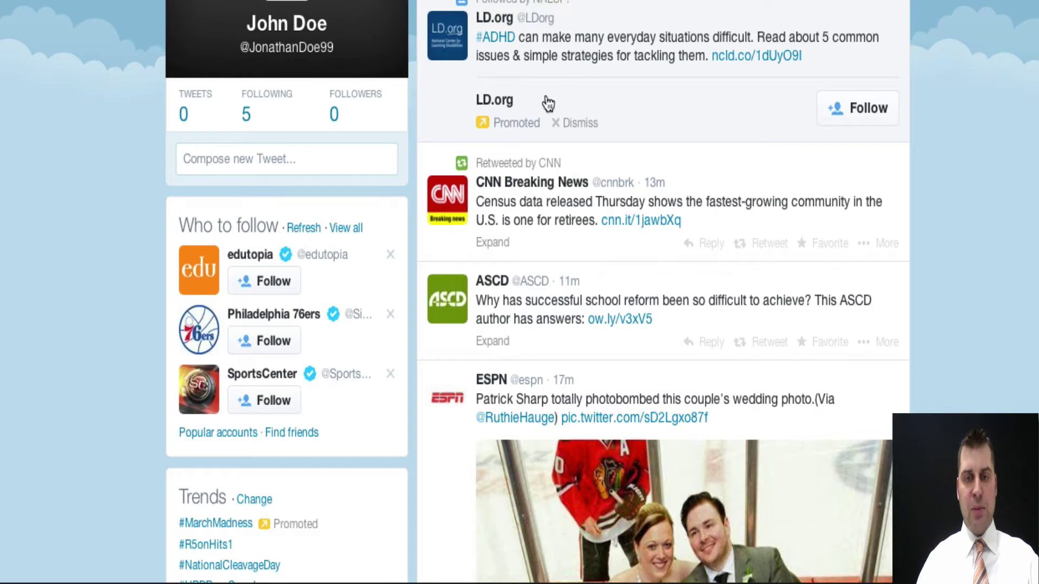
{"action": "scroll", "coordinate": [521, 378], "scroll_direction": "down", "scroll_amount": 2}
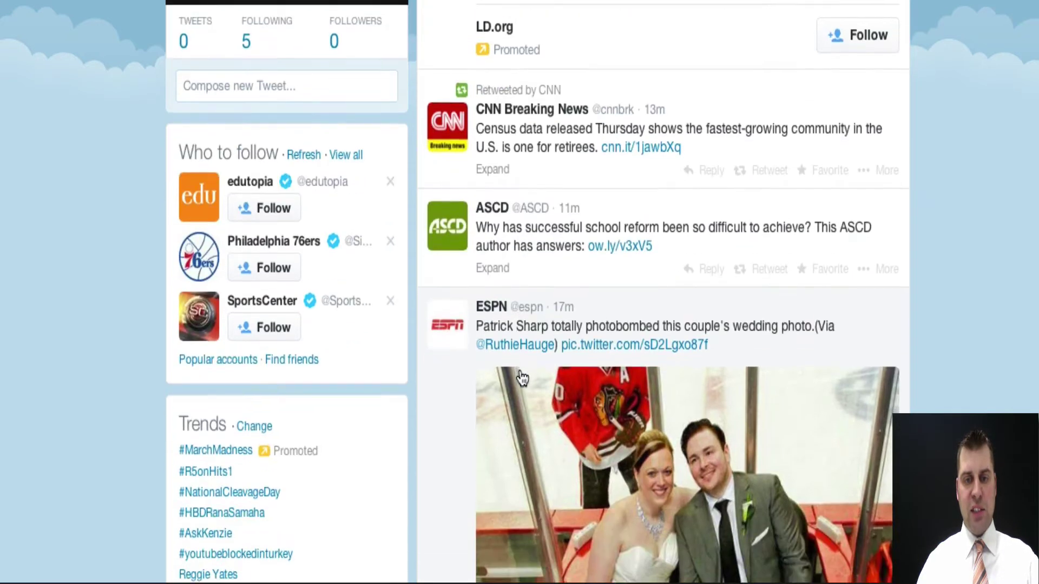
{"action": "scroll", "coordinate": [589, 362], "scroll_direction": "up", "scroll_amount": 2}
{"action": "scroll", "coordinate": [696, 416], "scroll_direction": "down", "scroll_amount": 2}
{"action": "scroll", "coordinate": [695, 416], "scroll_direction": "down", "scroll_amount": 2}
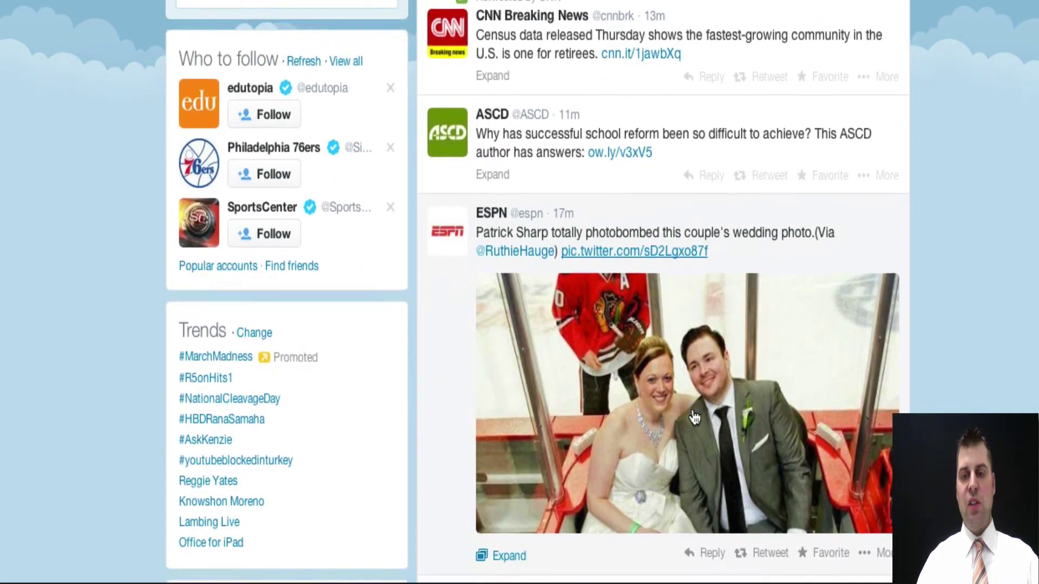
{"action": "scroll", "coordinate": [728, 425], "scroll_direction": "down", "scroll_amount": 2}
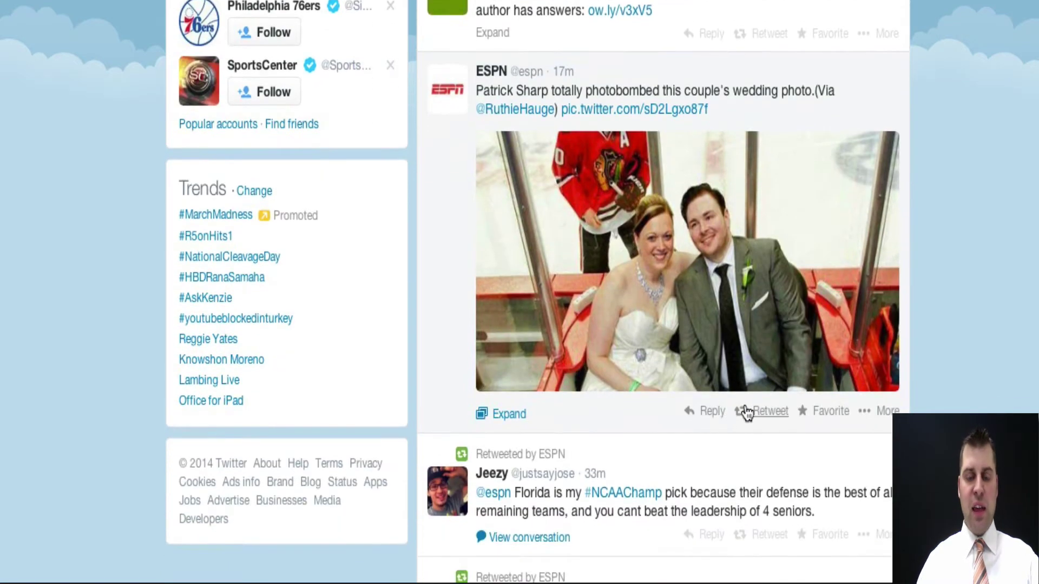
{"action": "scroll", "coordinate": [748, 408], "scroll_direction": "down", "scroll_amount": 10}
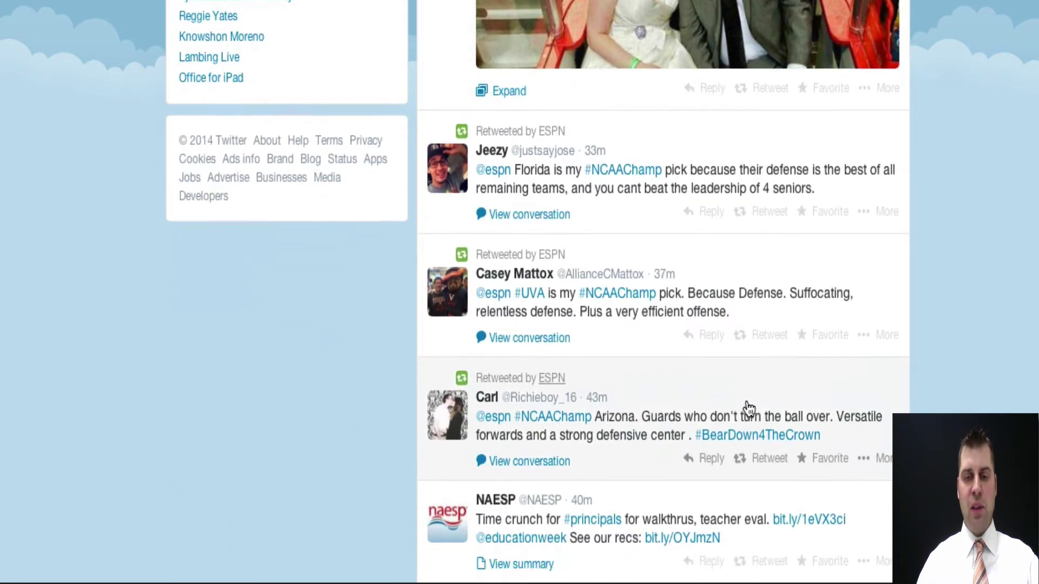
{"action": "scroll", "coordinate": [748, 409], "scroll_direction": "down", "scroll_amount": 8}
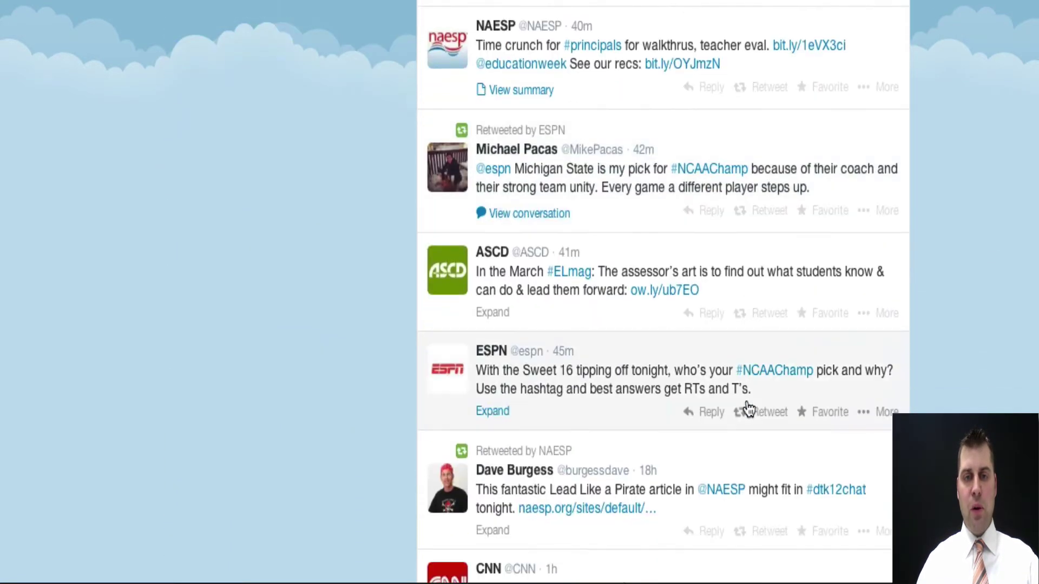
{"action": "scroll", "coordinate": [748, 408], "scroll_direction": "down", "scroll_amount": 11}
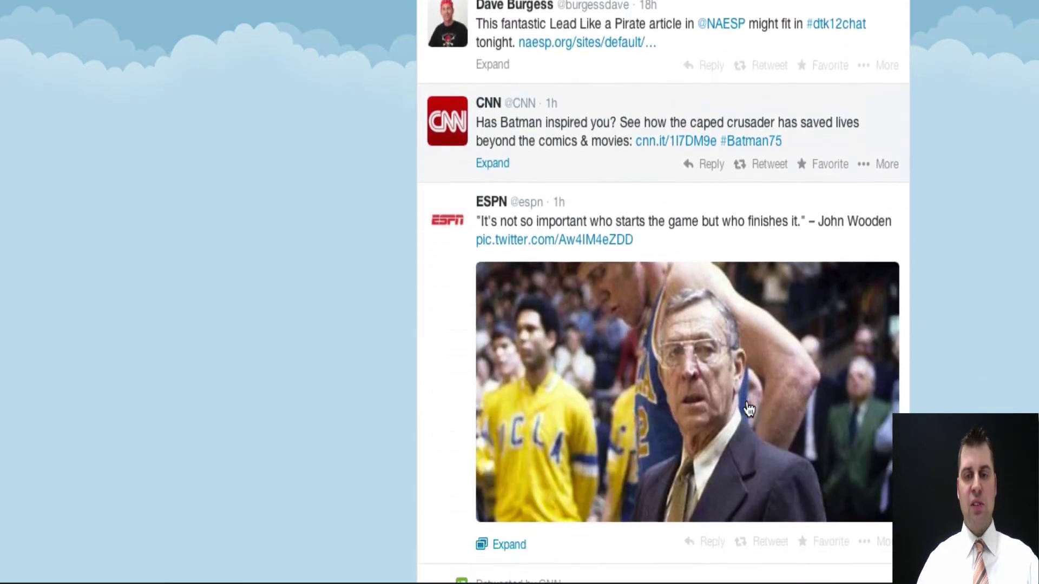
{"action": "scroll", "coordinate": [748, 408], "scroll_direction": "down", "scroll_amount": 12}
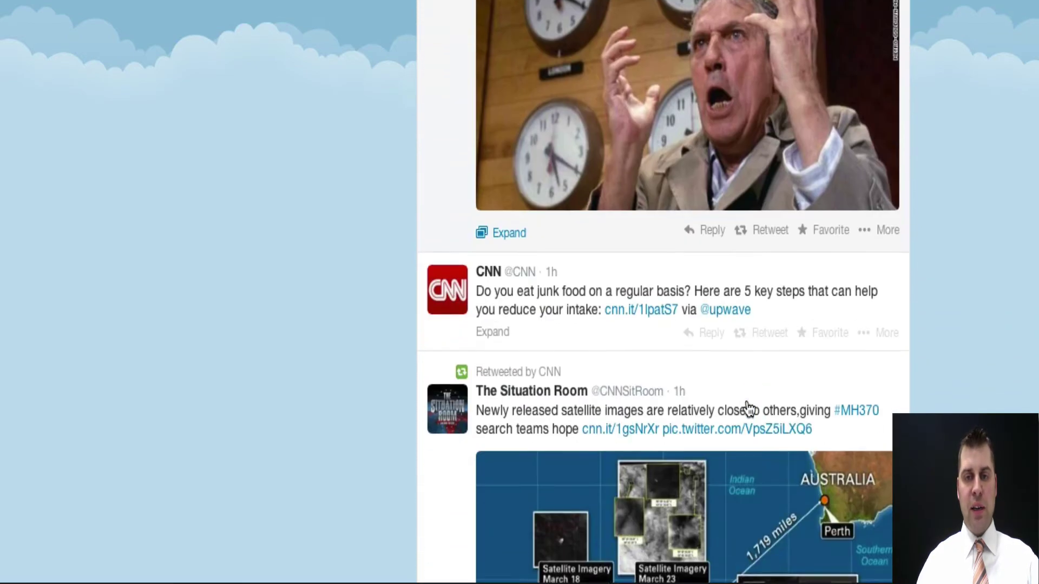
{"action": "scroll", "coordinate": [790, 445], "scroll_direction": "down", "scroll_amount": 4}
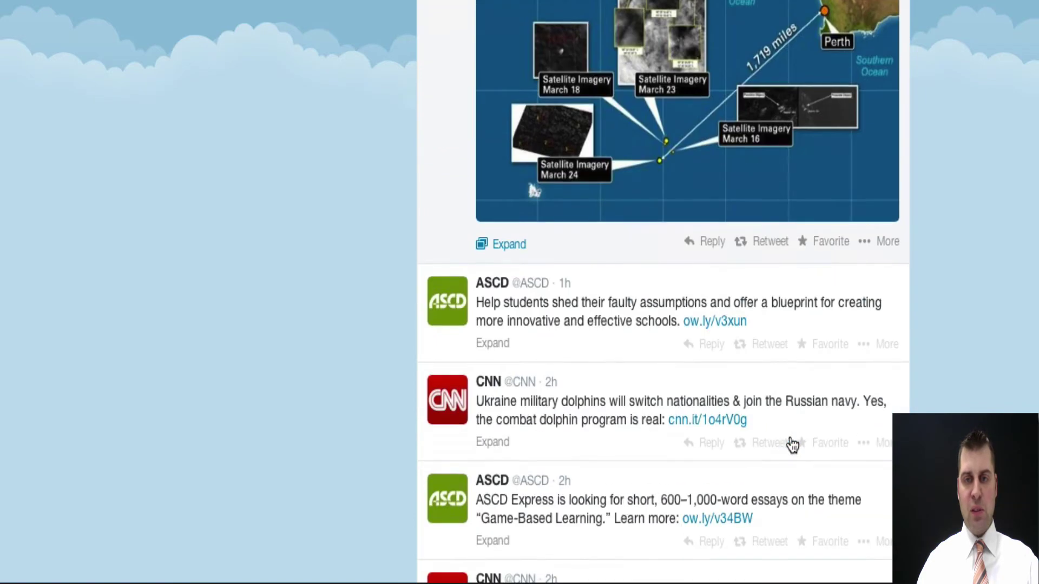
{"action": "scroll", "coordinate": [790, 445], "scroll_direction": "up", "scroll_amount": 20}
{"action": "scroll", "coordinate": [791, 445], "scroll_direction": "down", "scroll_amount": 1}
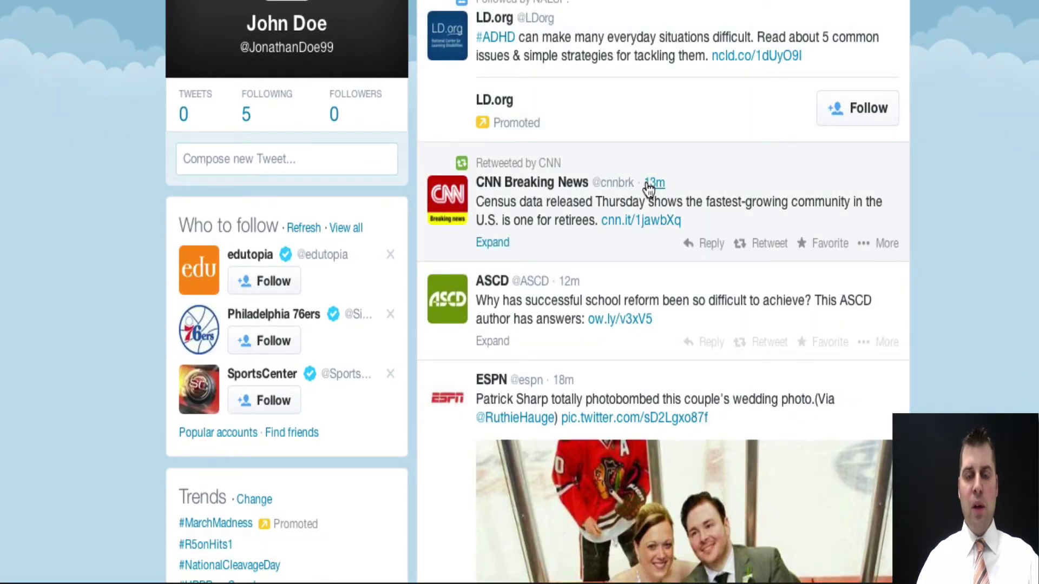
{"action": "mouse_move", "coordinate": [649, 190]}
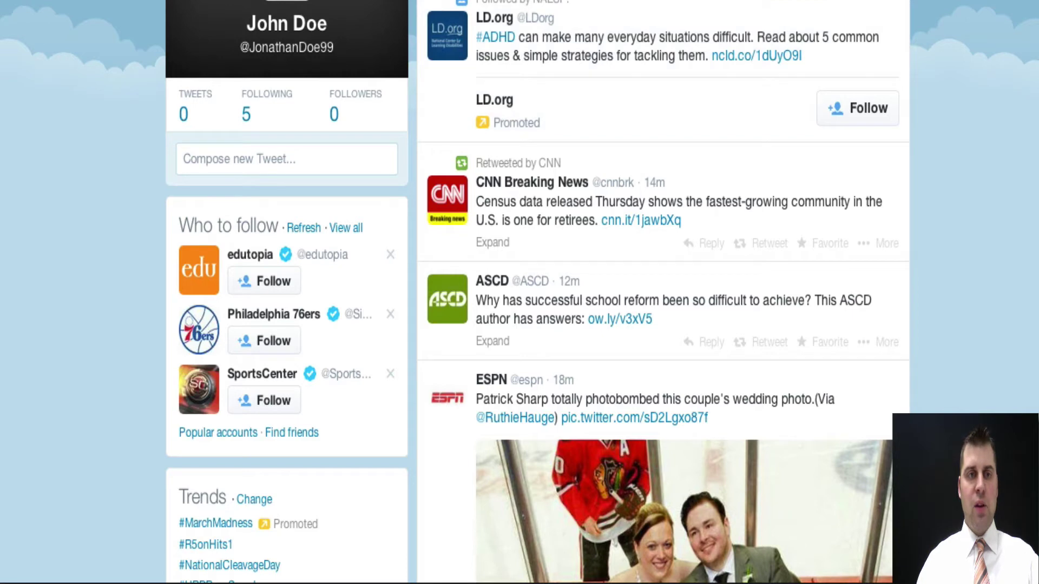
- Search Twitter for the #elemchat hashtag
{"action": "left_click", "coordinate": [276, 1]}
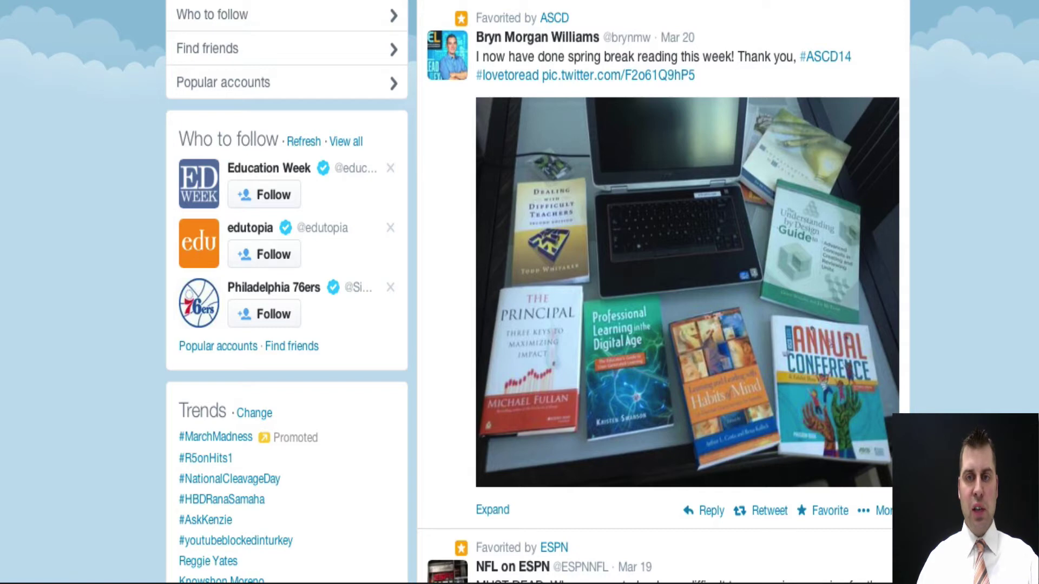
{"action": "type", "text": "#"}
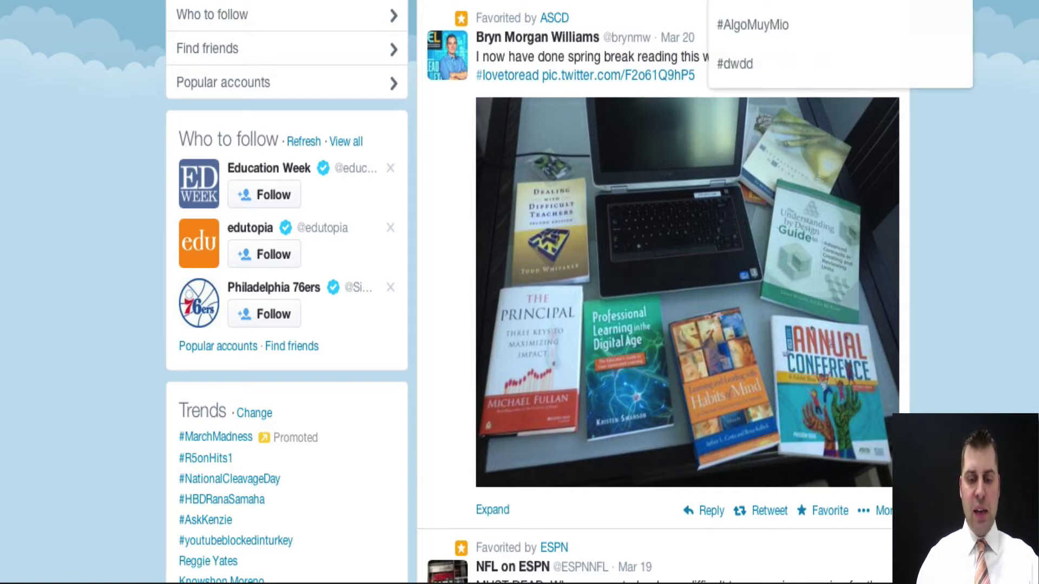
{"action": "type", "text": "elem"}
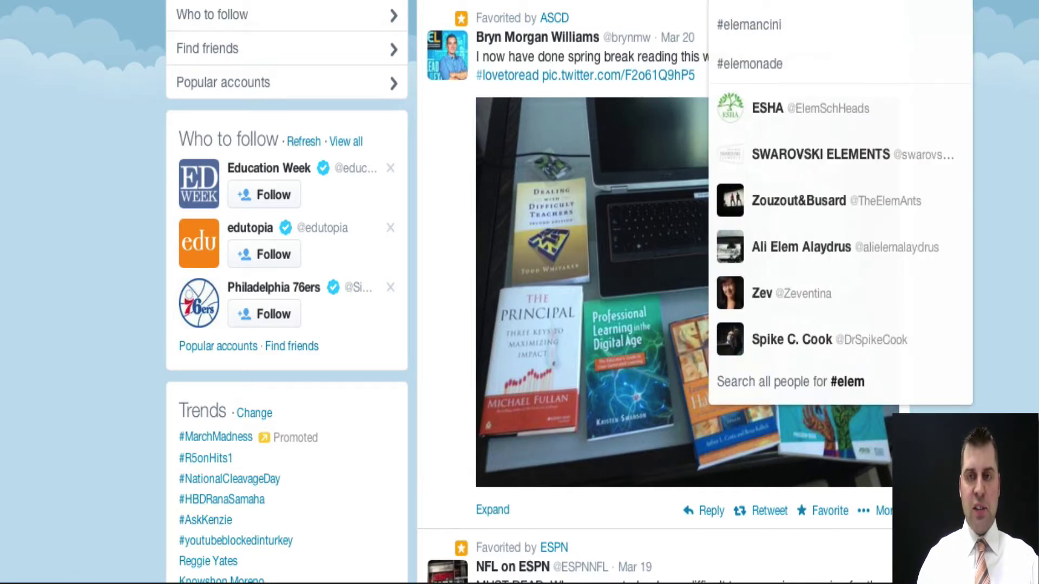
{"action": "type", "text": "chat"}
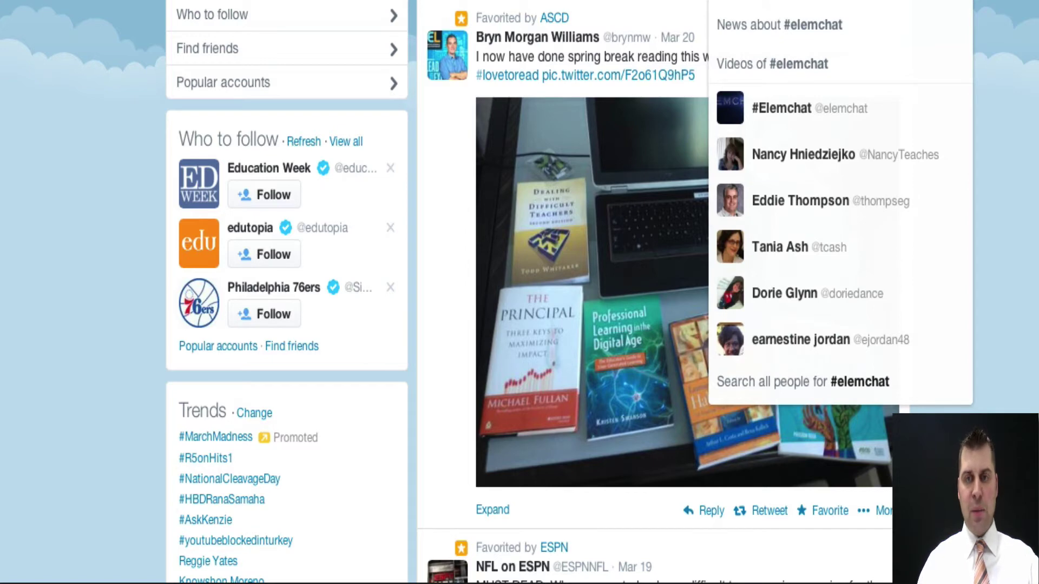
{"action": "key", "text": "Return"}
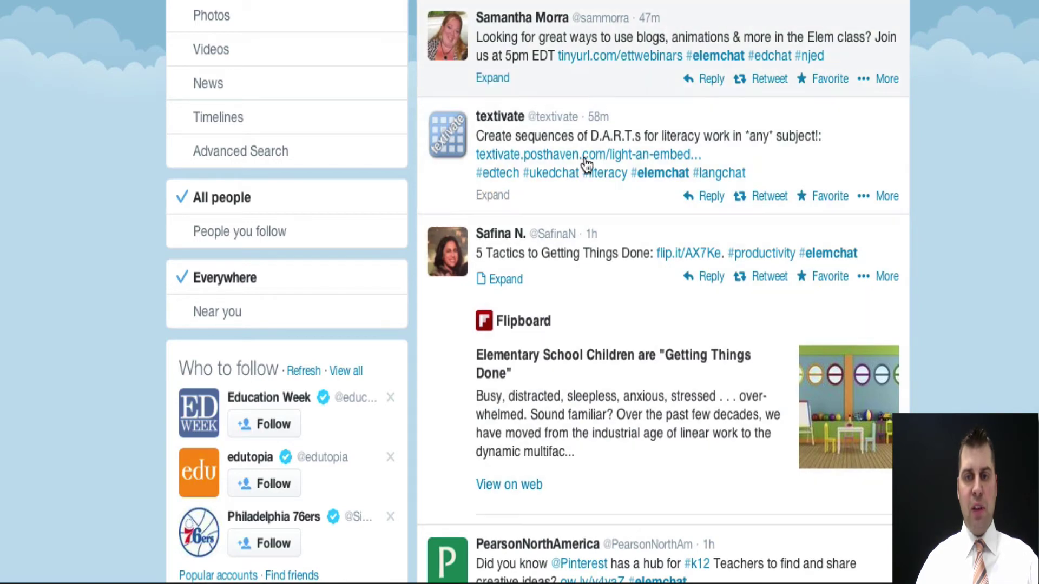
- Scroll through the #elemchat results and load the 2 new results
{"action": "scroll", "coordinate": [651, 373], "scroll_direction": "down", "scroll_amount": 5}
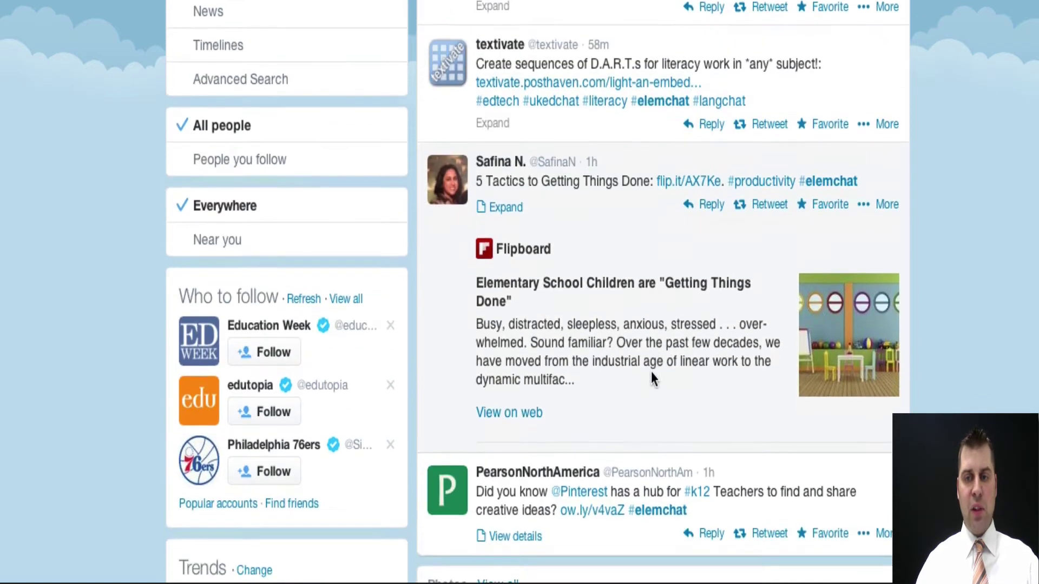
{"action": "scroll", "coordinate": [651, 372], "scroll_direction": "down", "scroll_amount": 7}
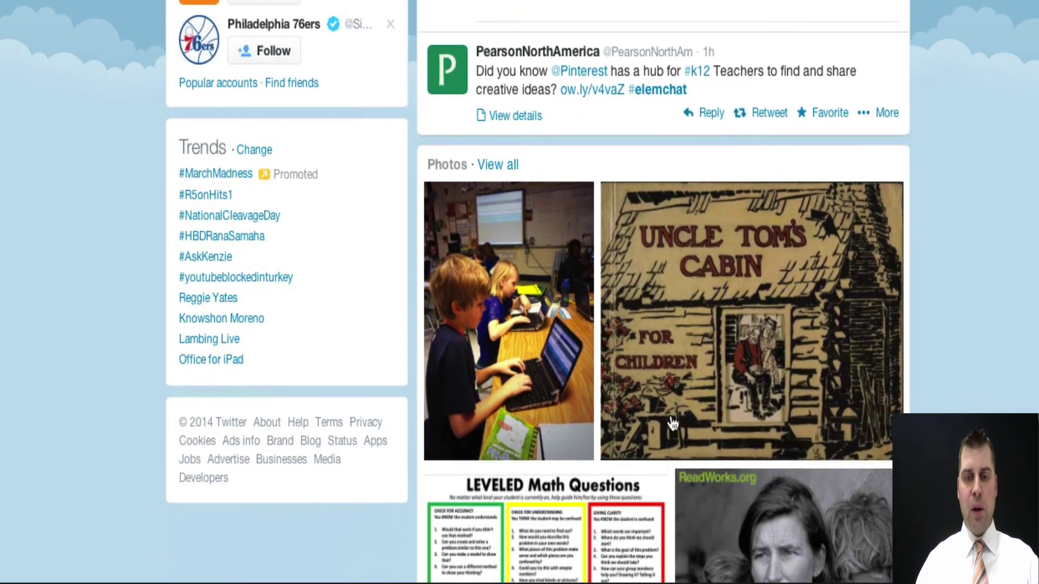
{"action": "scroll", "coordinate": [671, 422], "scroll_direction": "down", "scroll_amount": 6}
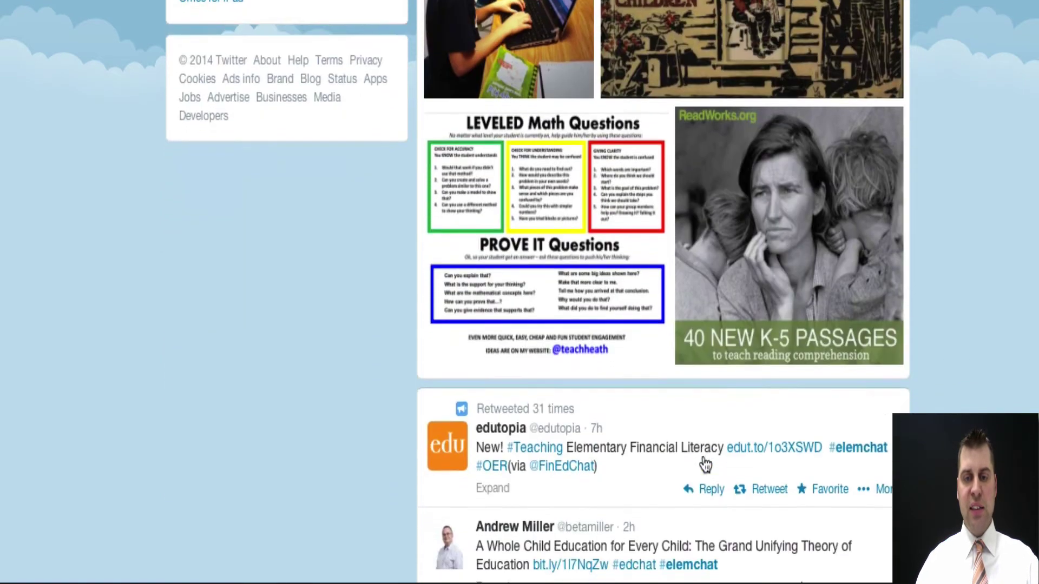
{"action": "scroll", "coordinate": [705, 464], "scroll_direction": "down", "scroll_amount": 6}
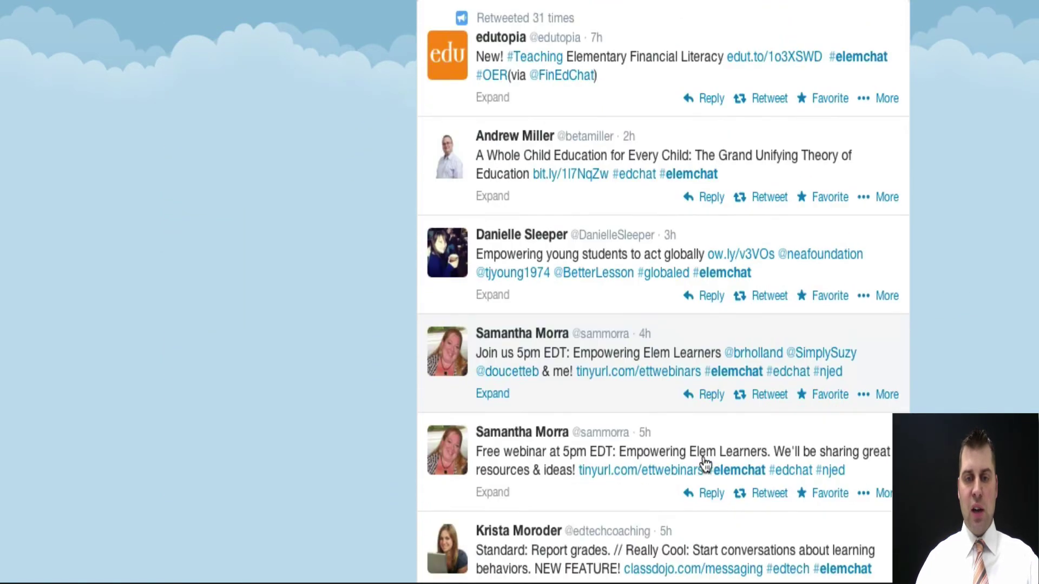
{"action": "scroll", "coordinate": [704, 463], "scroll_direction": "down", "scroll_amount": 1}
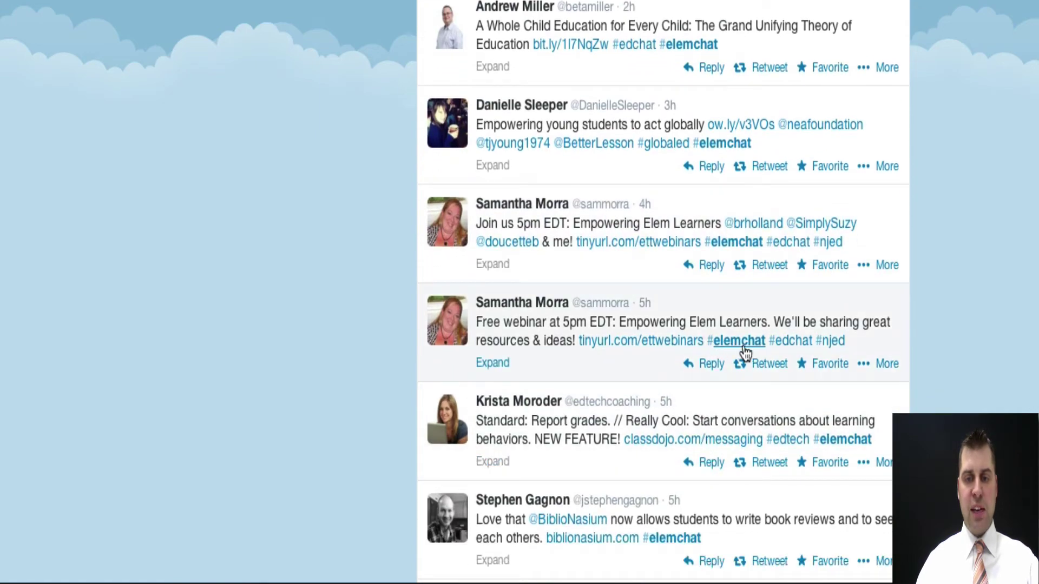
{"action": "scroll", "coordinate": [714, 247], "scroll_direction": "up", "scroll_amount": 20}
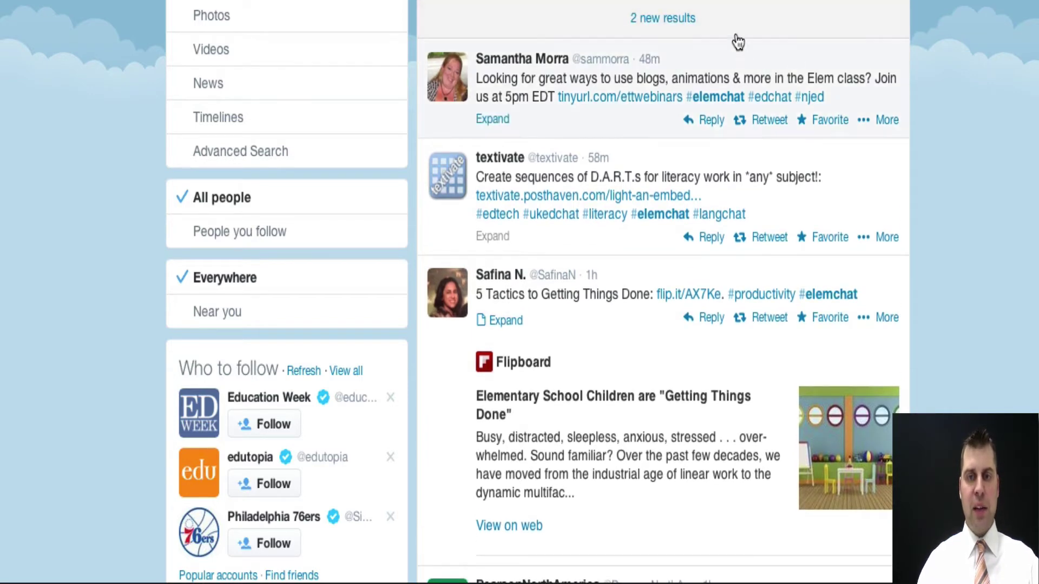
{"action": "left_click", "coordinate": [737, 29]}
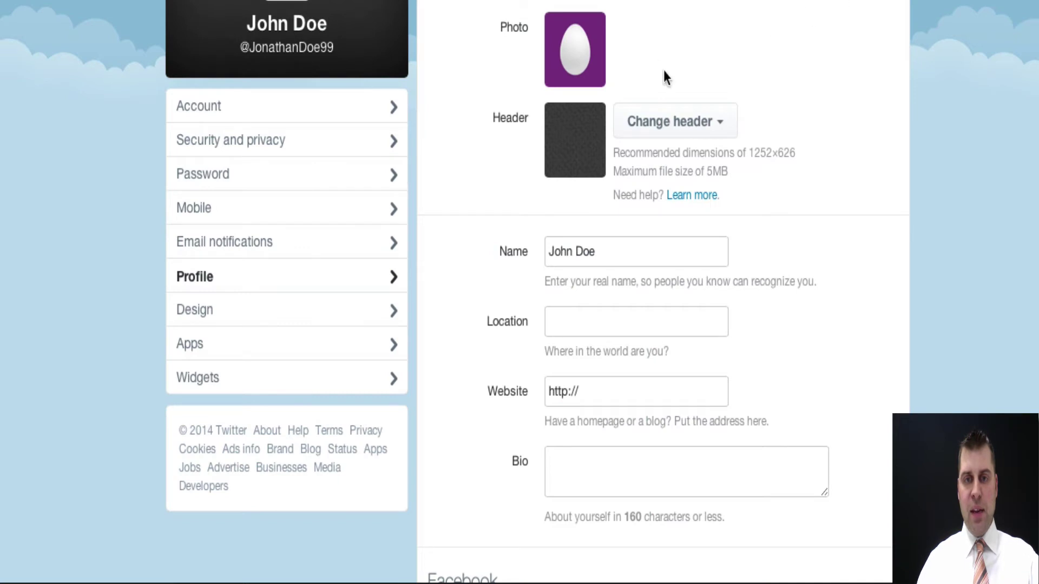
- Review the Profile settings fields without changing anything, then go back to the Home timeline
{"action": "scroll", "coordinate": [843, 135], "scroll_direction": "down", "scroll_amount": 1}
{"action": "scroll", "coordinate": [842, 136], "scroll_direction": "up", "scroll_amount": 1}
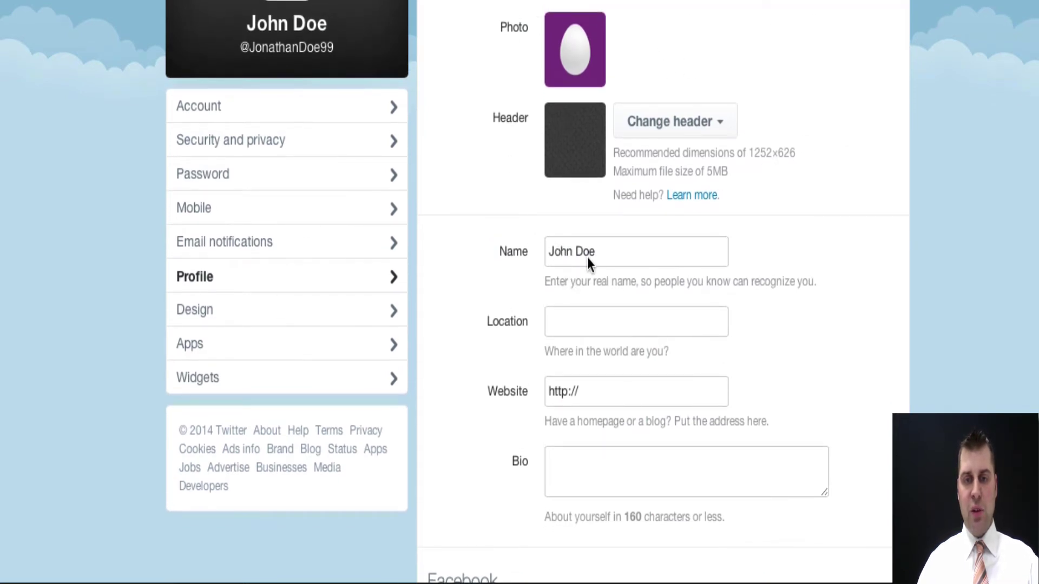
{"action": "scroll", "coordinate": [612, 265], "scroll_direction": "down", "scroll_amount": 2}
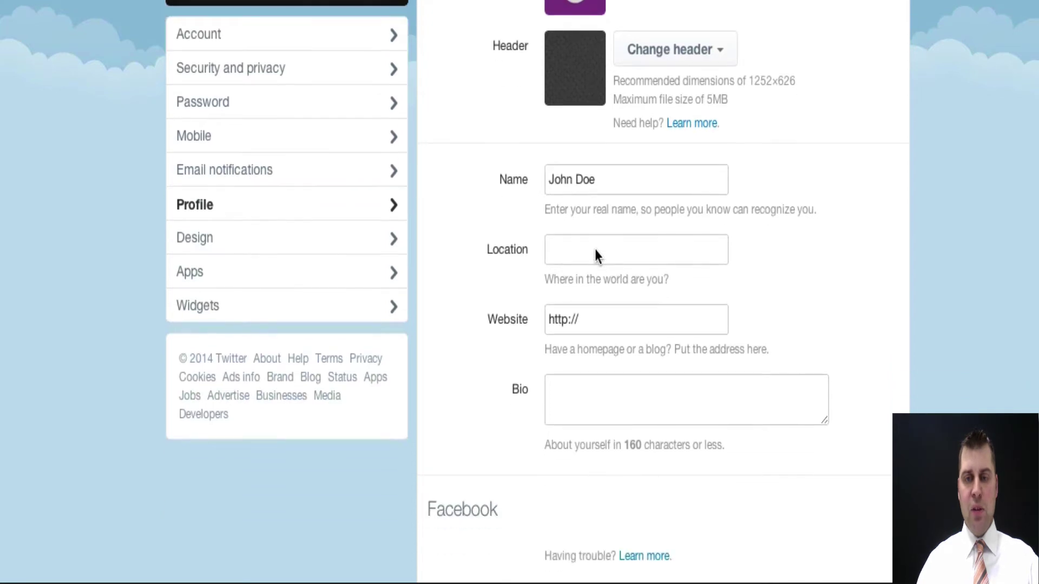
{"action": "scroll", "coordinate": [625, 243], "scroll_direction": "up", "scroll_amount": 2}
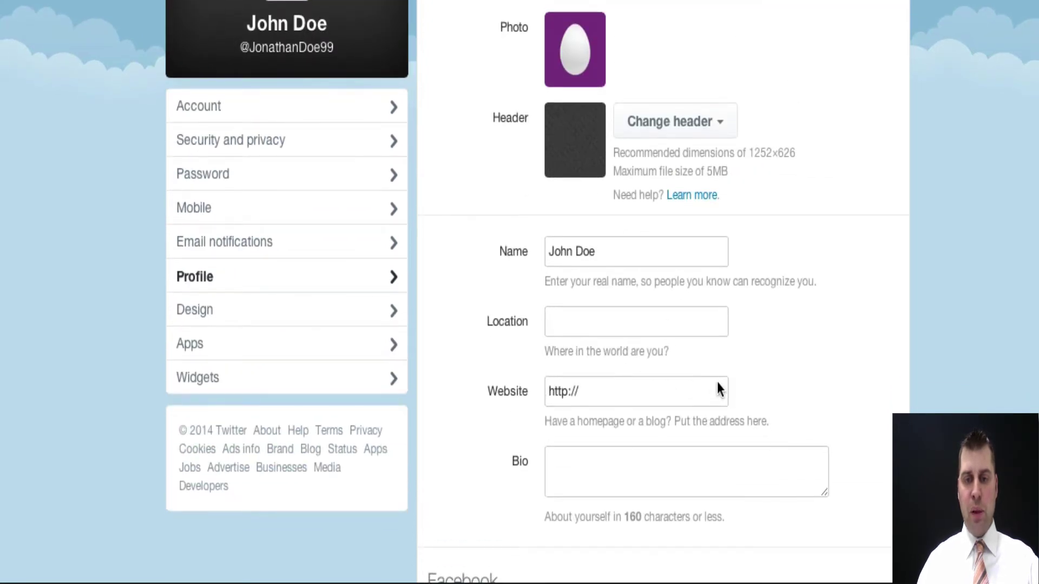
{"action": "scroll", "coordinate": [698, 402], "scroll_direction": "down", "scroll_amount": 3}
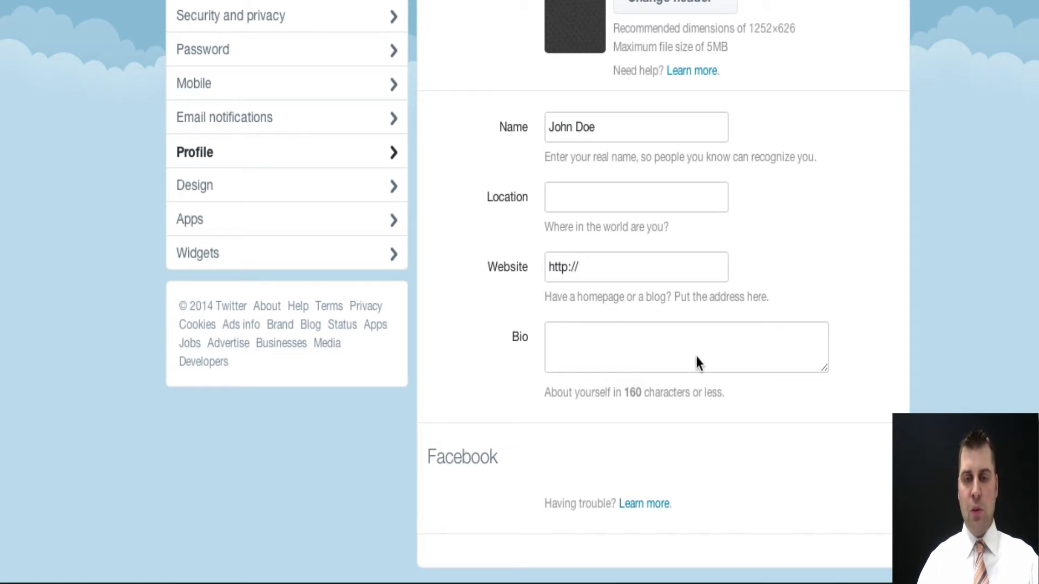
{"action": "scroll", "coordinate": [744, 303], "scroll_direction": "up", "scroll_amount": 3}
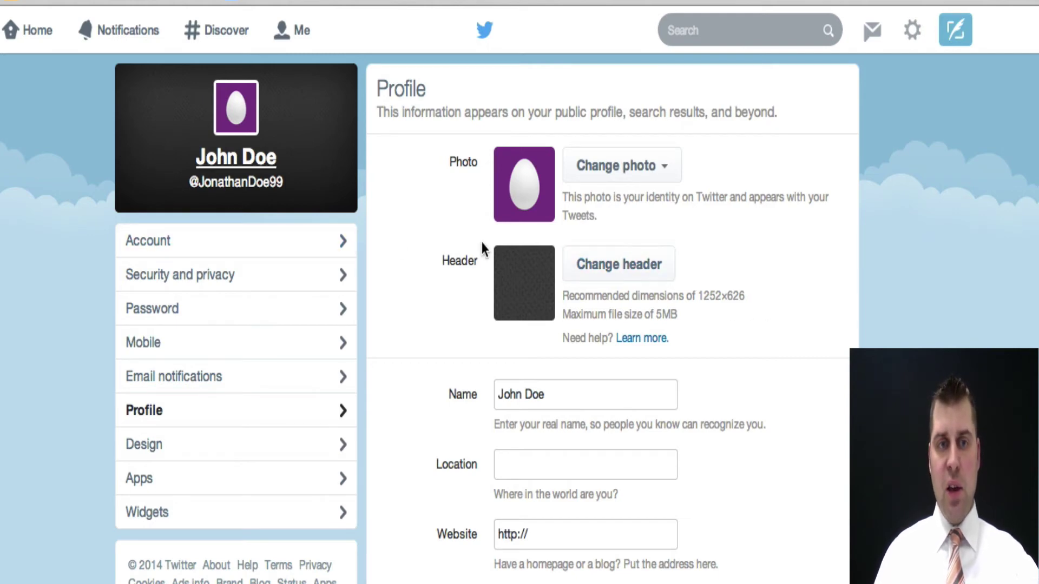
{"action": "left_click", "coordinate": [16, 34]}
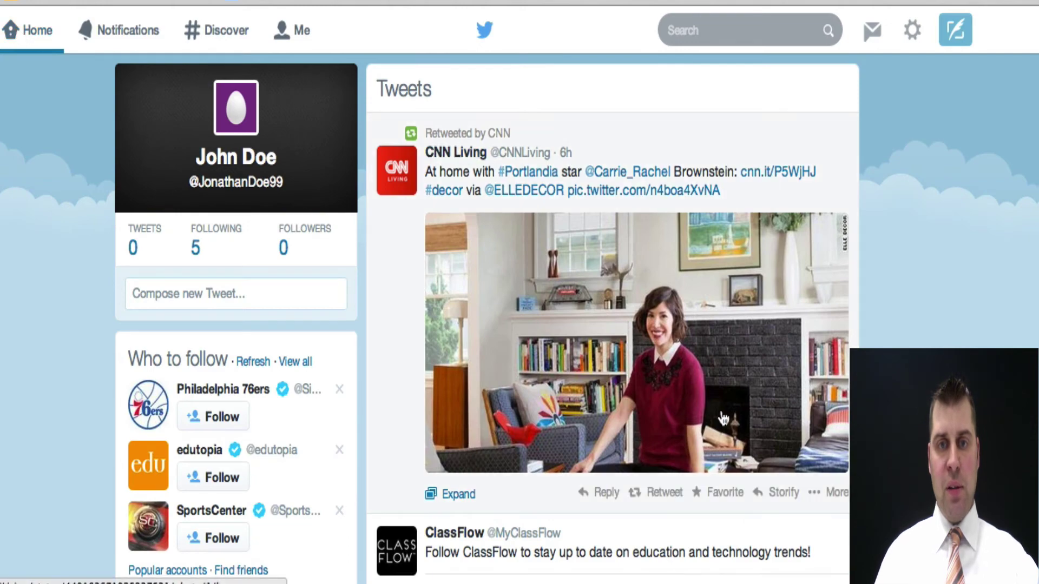
- Browse the home timeline, Notifications and Discover, ending on the Me profile page
{"action": "scroll", "coordinate": [719, 420], "scroll_direction": "down", "scroll_amount": 5}
{"action": "scroll", "coordinate": [721, 417], "scroll_direction": "down", "scroll_amount": 15}
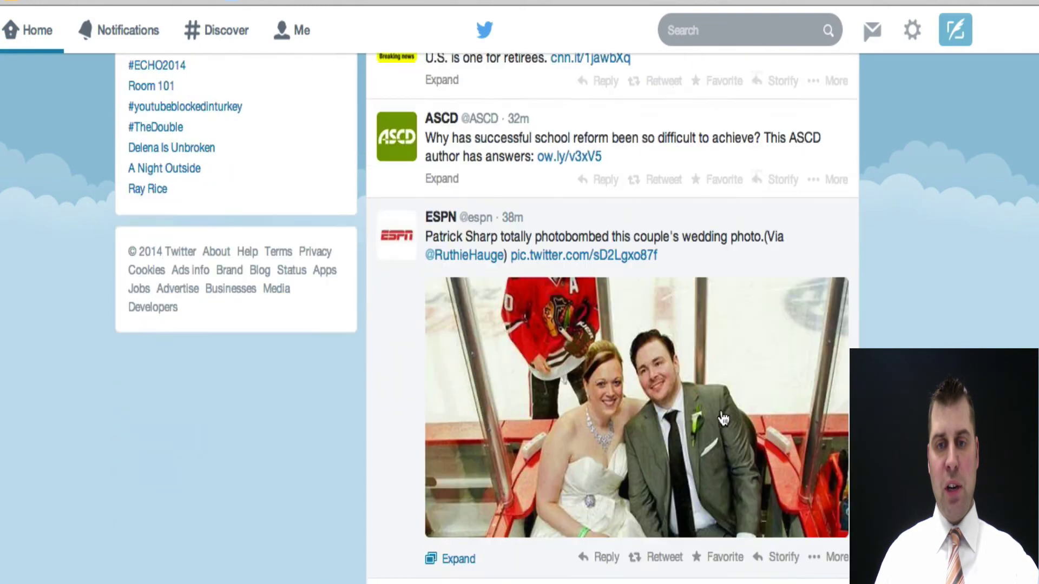
{"action": "scroll", "coordinate": [721, 417], "scroll_direction": "up", "scroll_amount": 20}
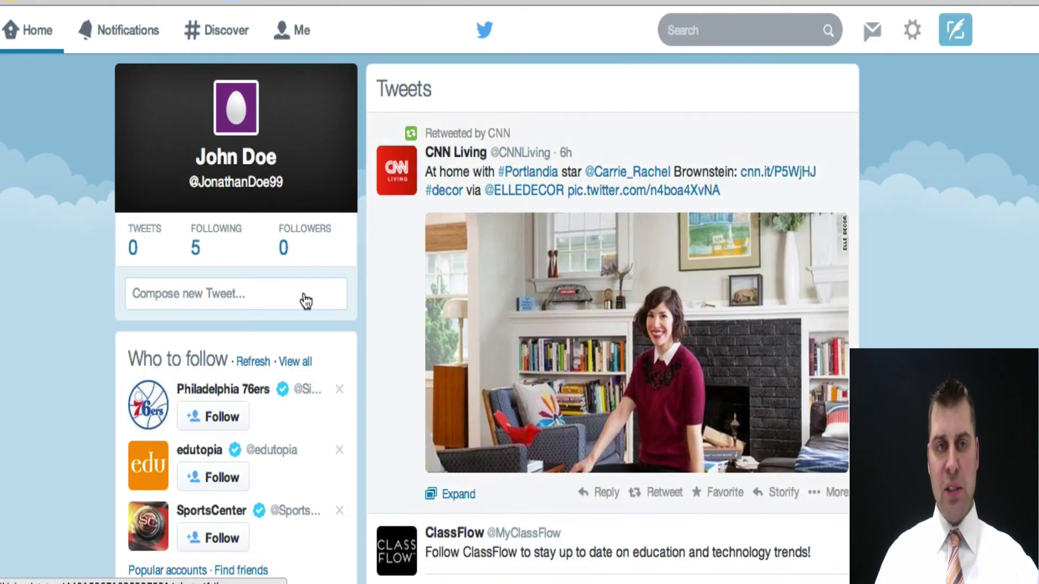
{"action": "left_click", "coordinate": [122, 34]}
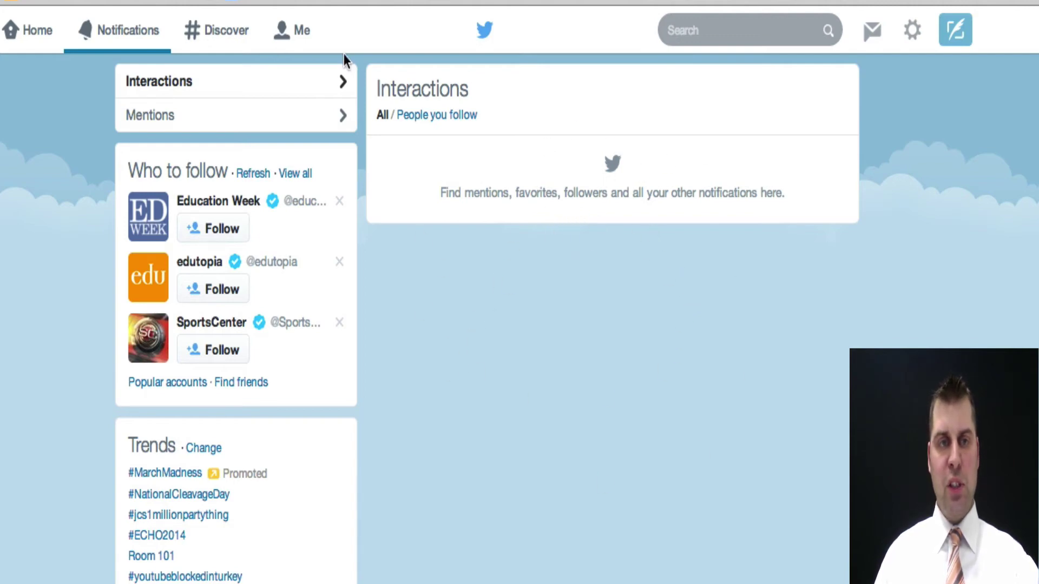
{"action": "left_click", "coordinate": [215, 38]}
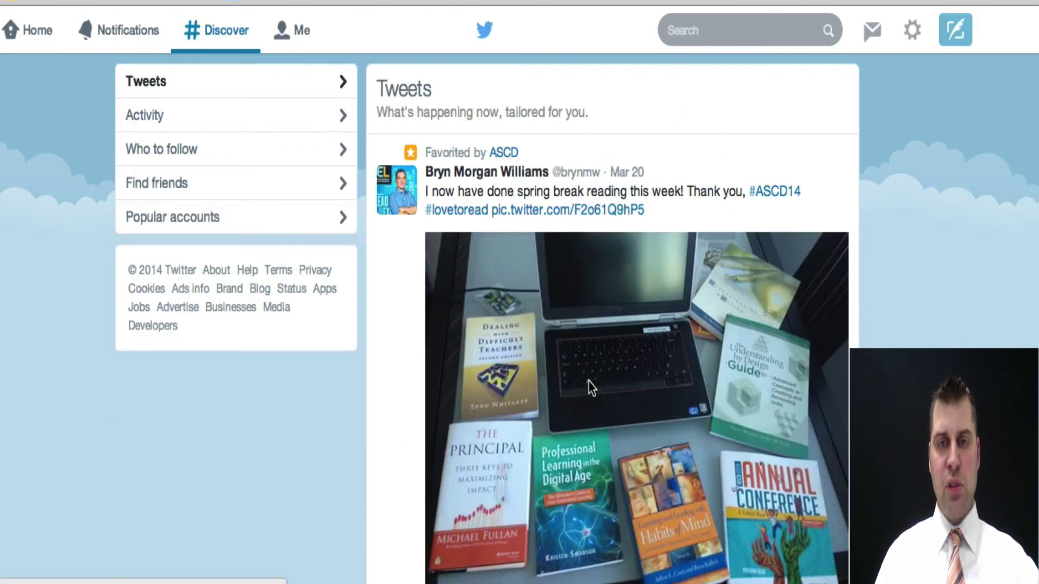
{"action": "left_click", "coordinate": [300, 30]}
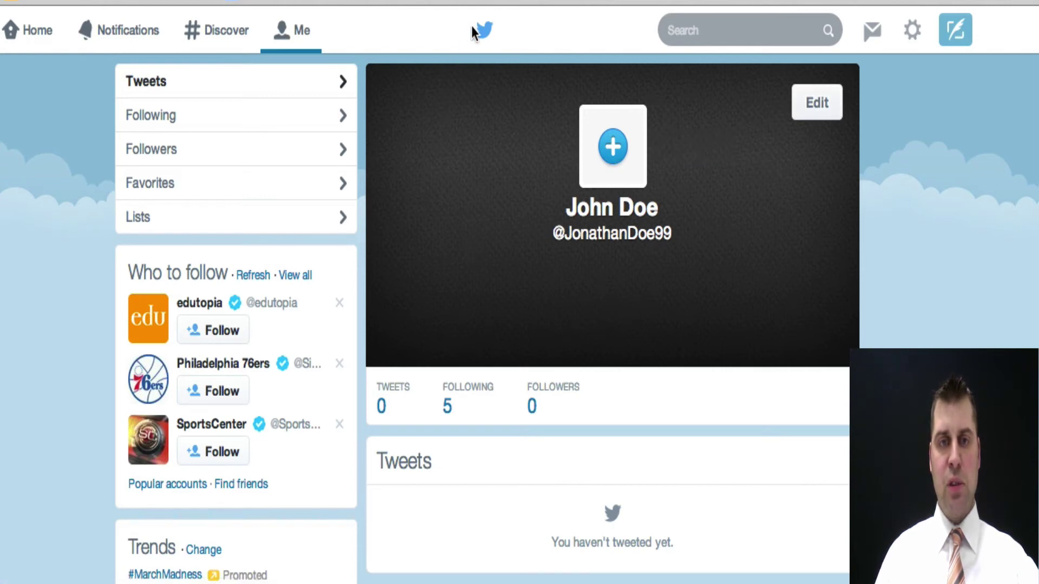
{"action": "left_click", "coordinate": [719, 31]}
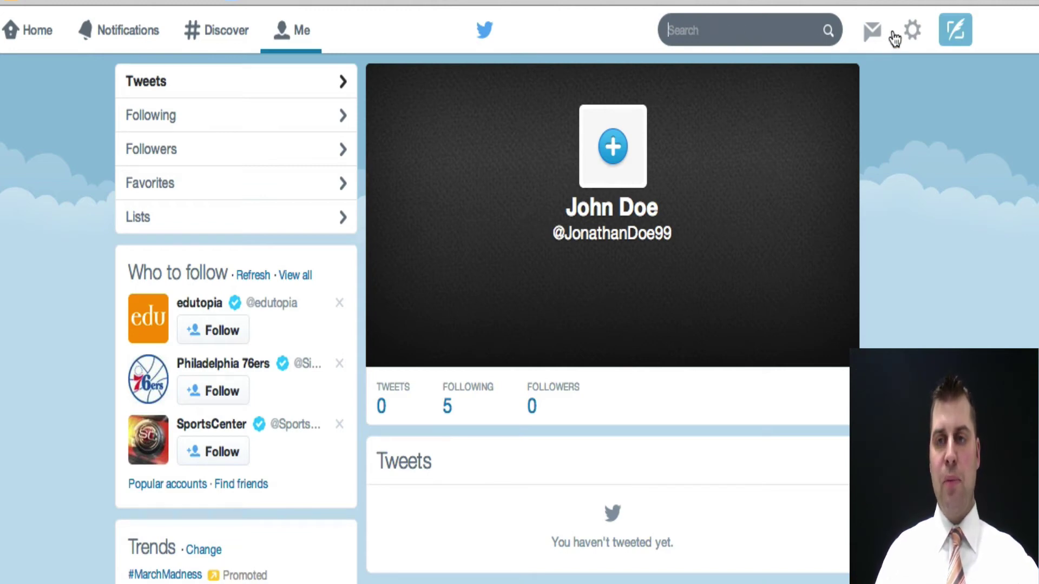
{"action": "left_click", "coordinate": [872, 31]}
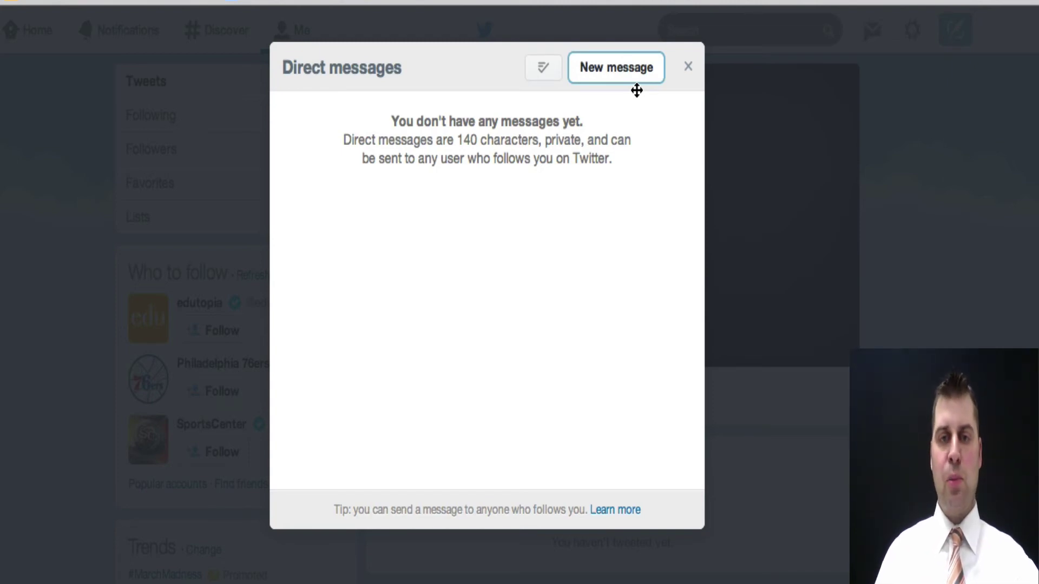
{"action": "left_click", "coordinate": [689, 68]}
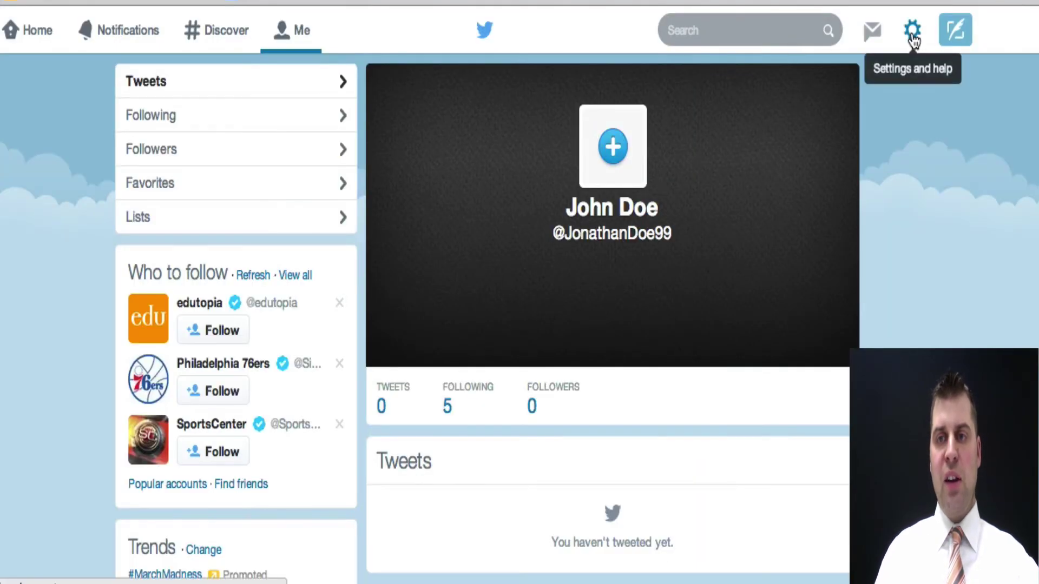
{"action": "left_click", "coordinate": [913, 37]}
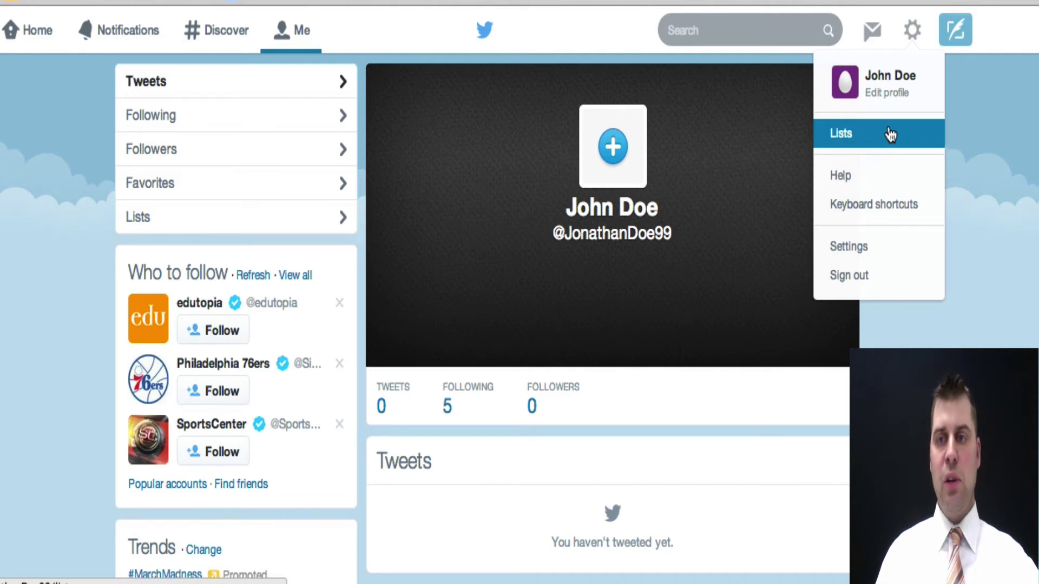
{"action": "left_click", "coordinate": [970, 30]}
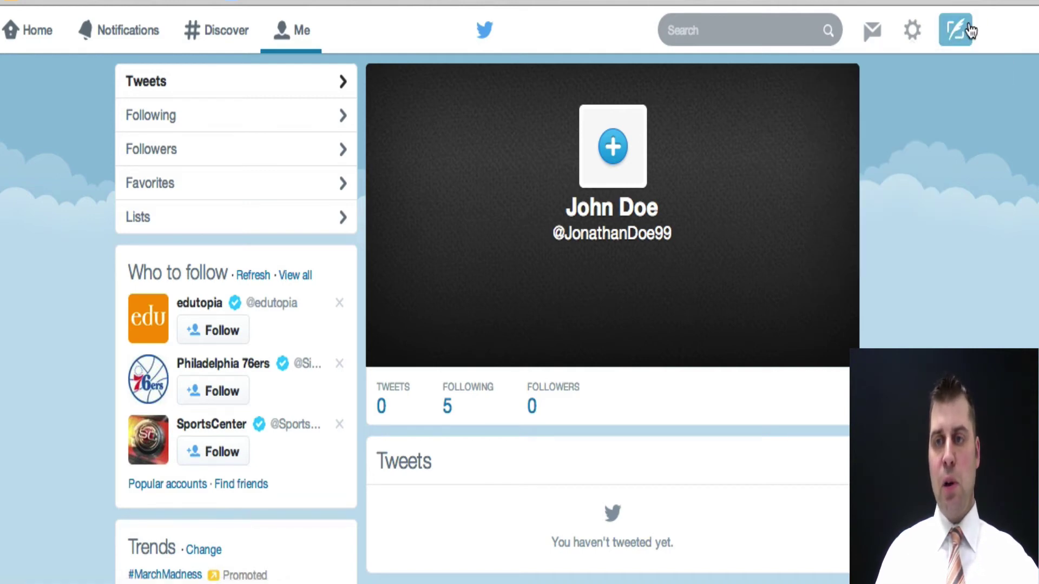
{"action": "left_click", "coordinate": [968, 31]}
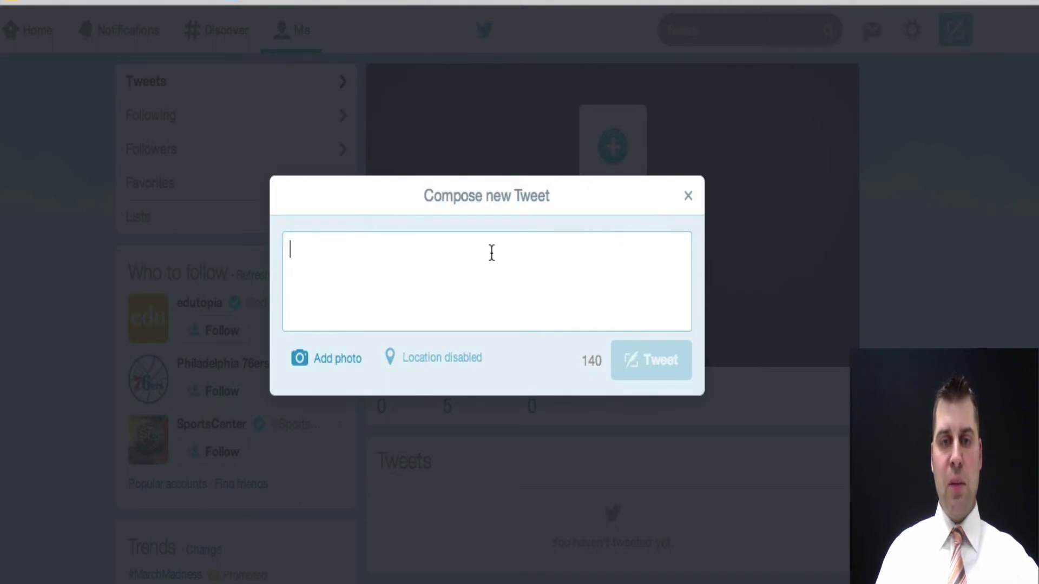
{"action": "left_click", "coordinate": [688, 196]}
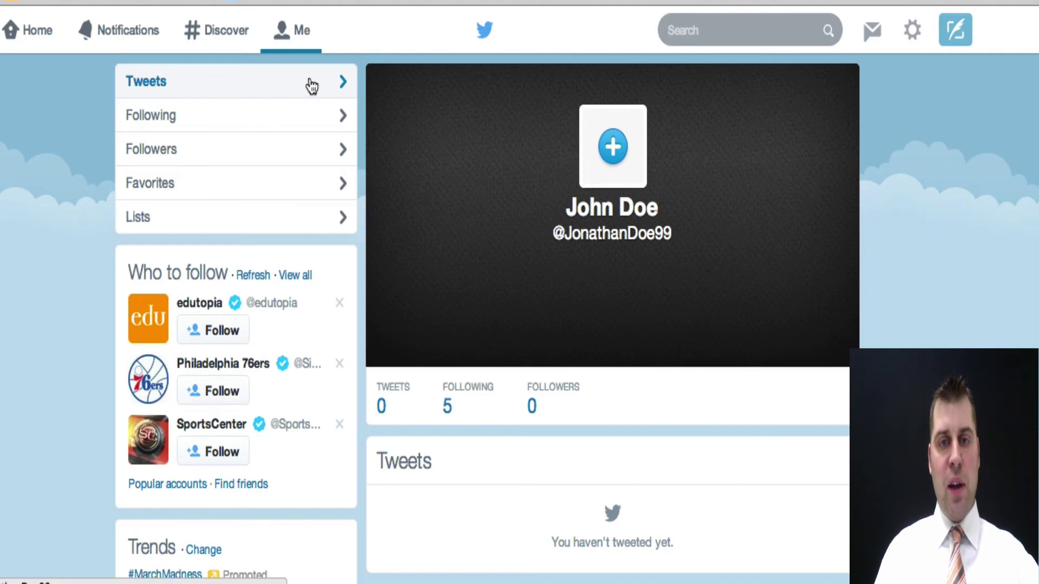
- Open the list of accounts being followed and look through it
{"action": "left_click", "coordinate": [223, 123]}
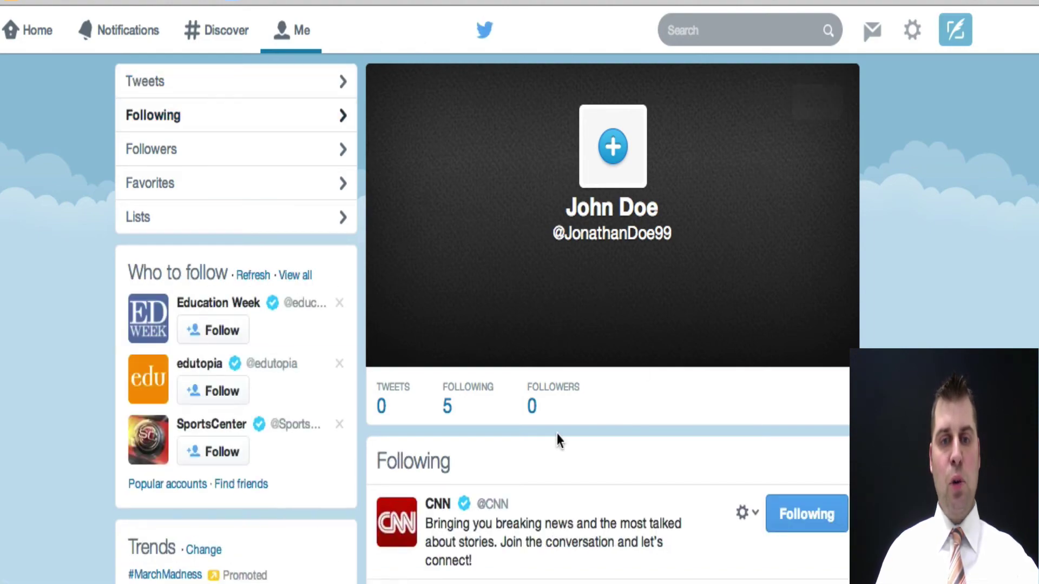
{"action": "scroll", "coordinate": [557, 433], "scroll_direction": "down", "scroll_amount": 7}
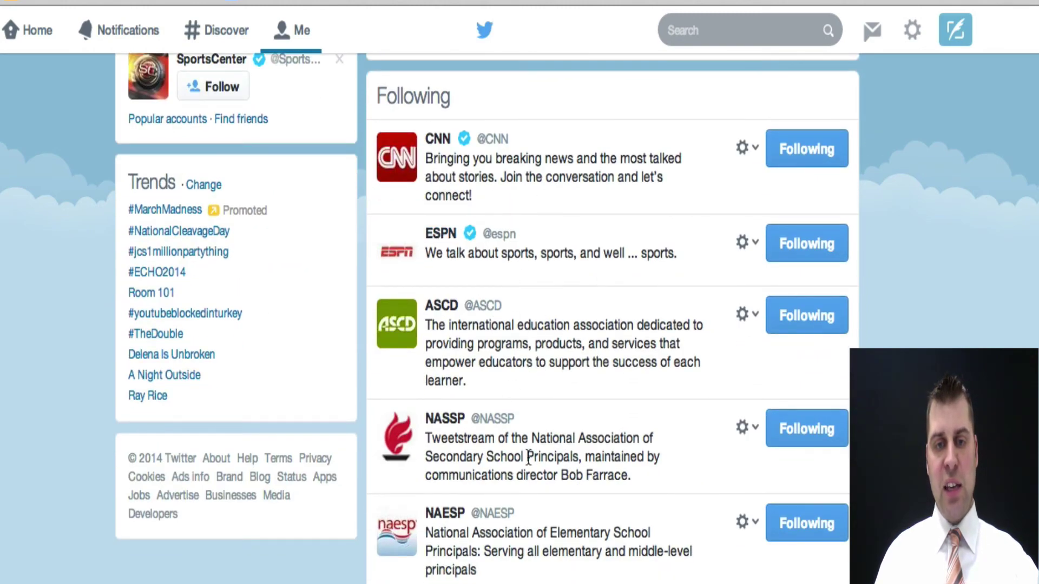
{"action": "scroll", "coordinate": [609, 549], "scroll_direction": "up", "scroll_amount": 7}
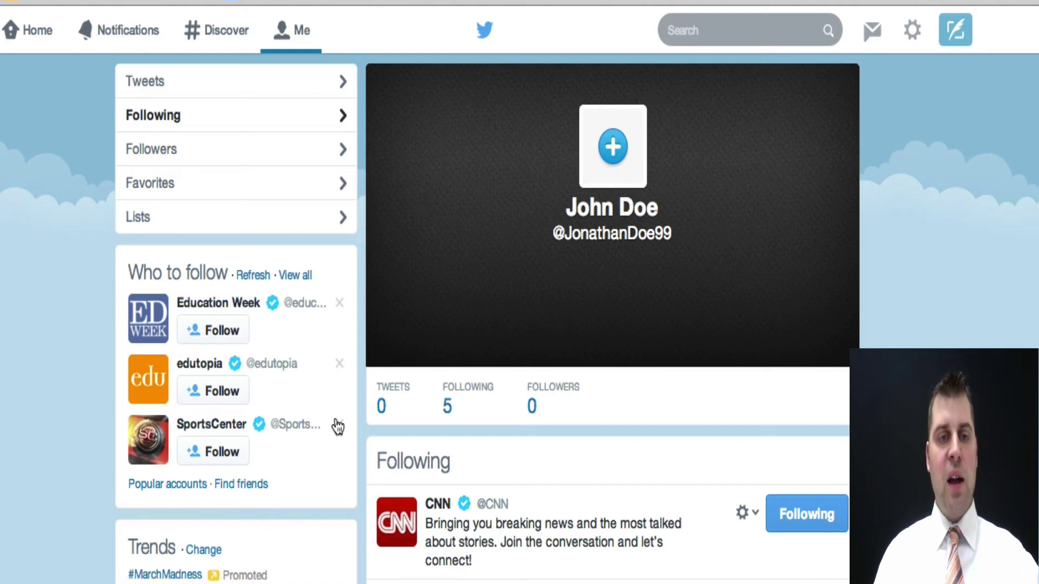
{"action": "scroll", "coordinate": [552, 488], "scroll_direction": "down", "scroll_amount": 5}
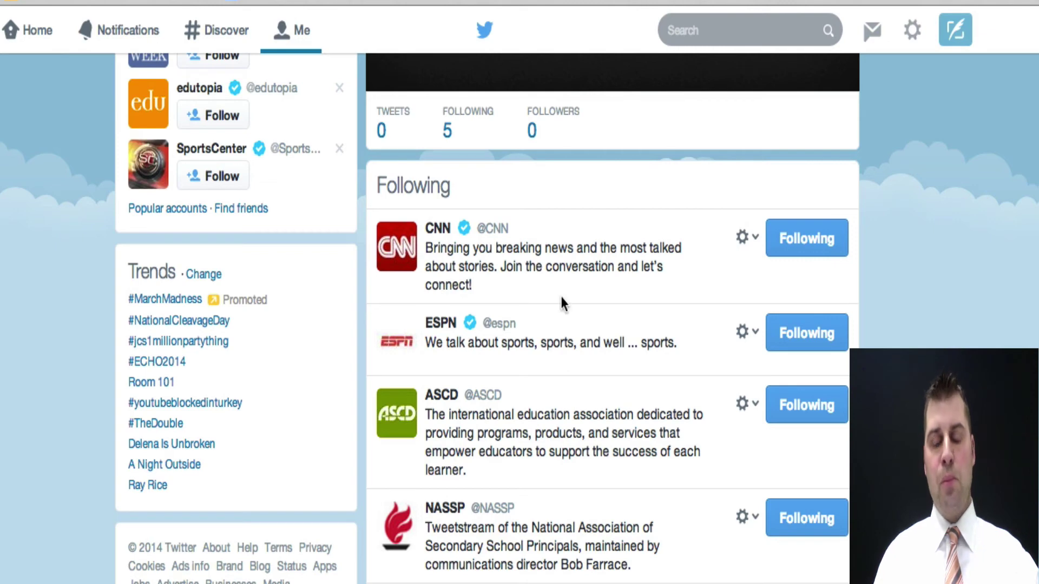
{"action": "scroll", "coordinate": [559, 292], "scroll_direction": "up", "scroll_amount": 5}
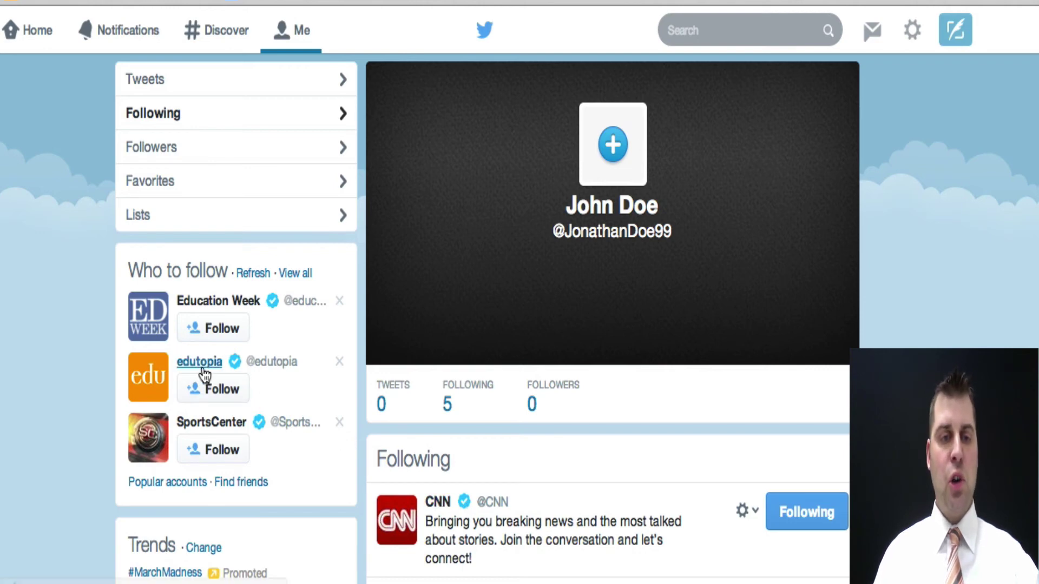
- Follow edutopia, SportsCenter, Education Week, US Dept of Education and one more suggested account
{"action": "left_click", "coordinate": [218, 389]}
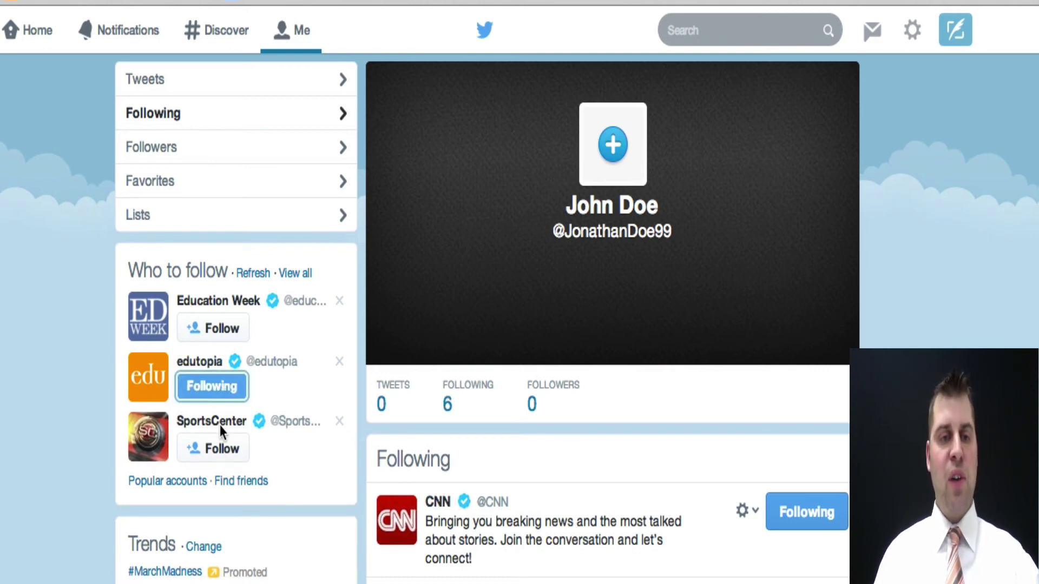
{"action": "left_click", "coordinate": [225, 452]}
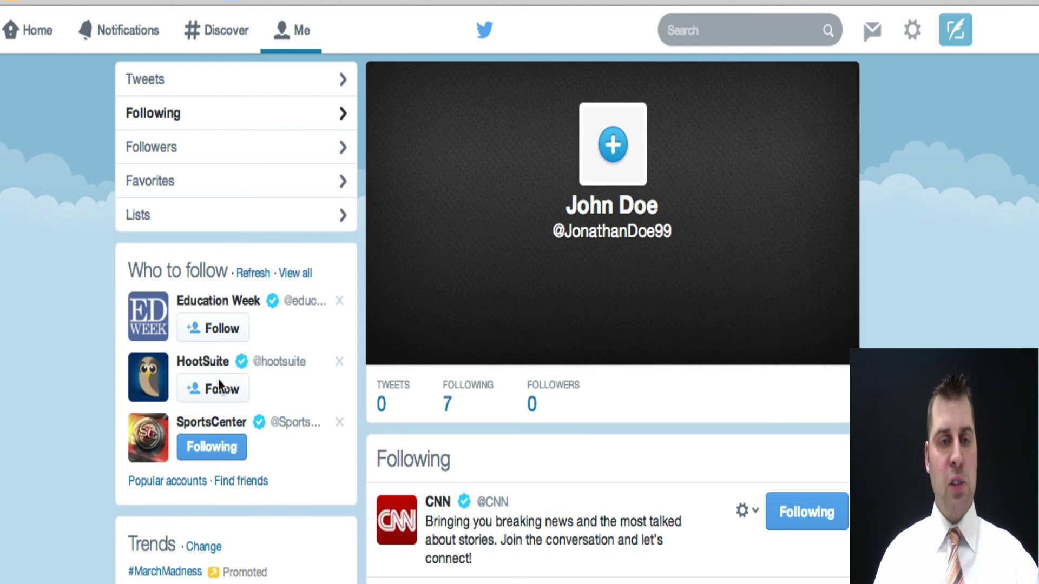
{"action": "left_click", "coordinate": [222, 329]}
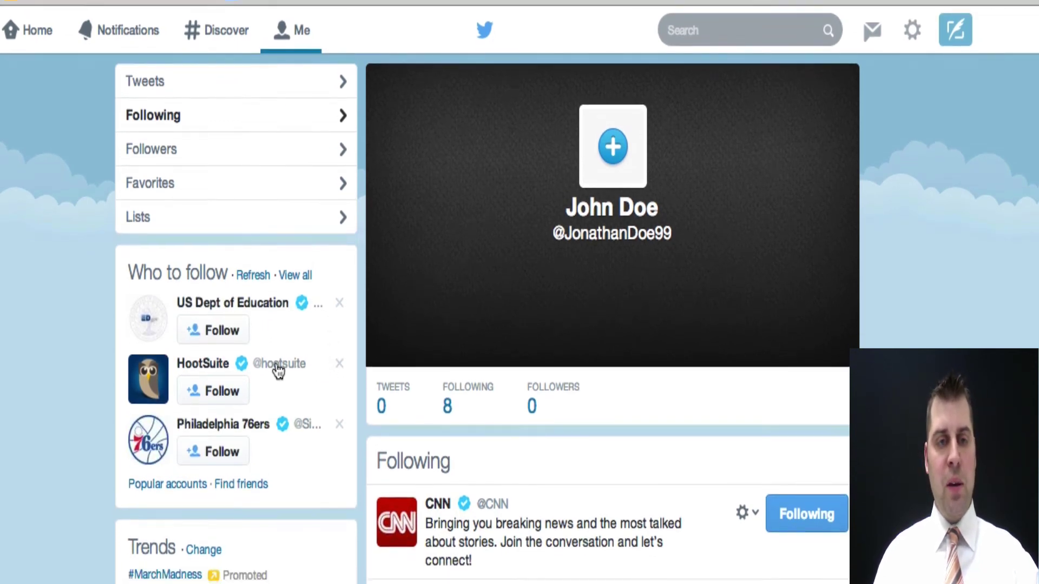
{"action": "left_click", "coordinate": [226, 338]}
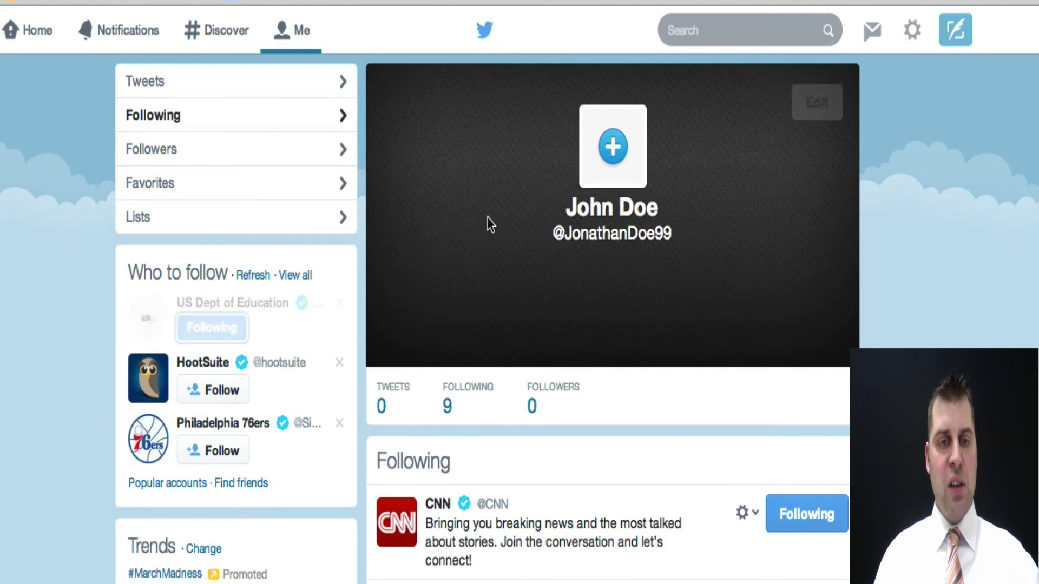
{"action": "left_click", "coordinate": [226, 336]}
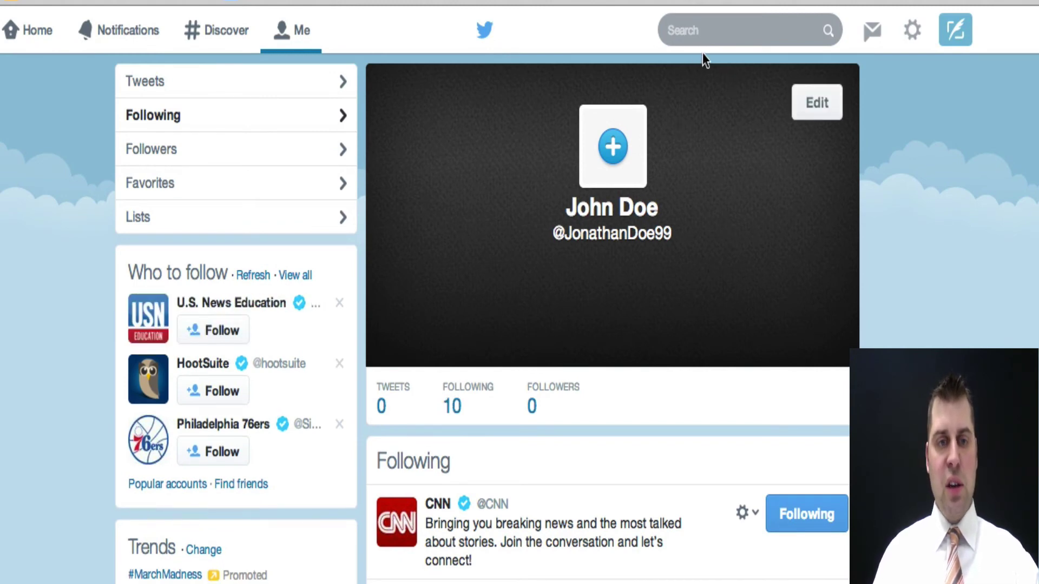
- Search for and follow an innovative-teaching principal's account and NationalPTA
{"action": "left_click", "coordinate": [725, 34]}
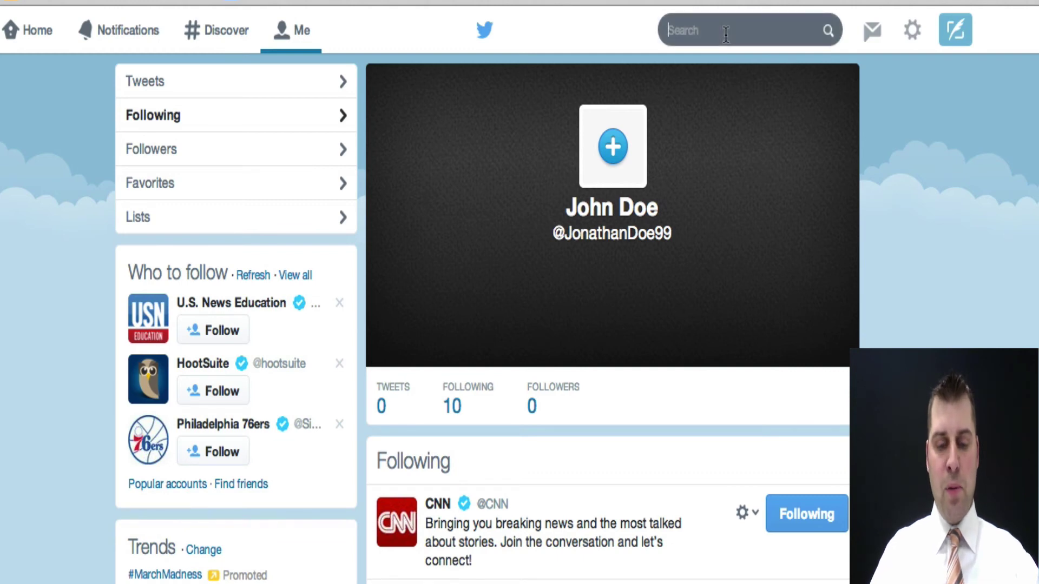
{"action": "type", "text": "gcouros"}
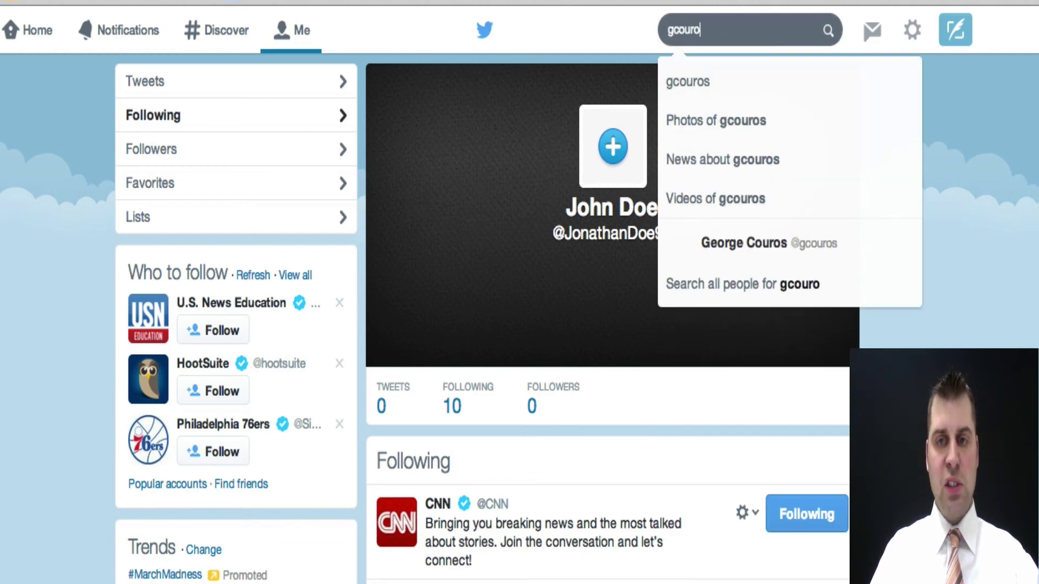
{"action": "left_click", "coordinate": [742, 254]}
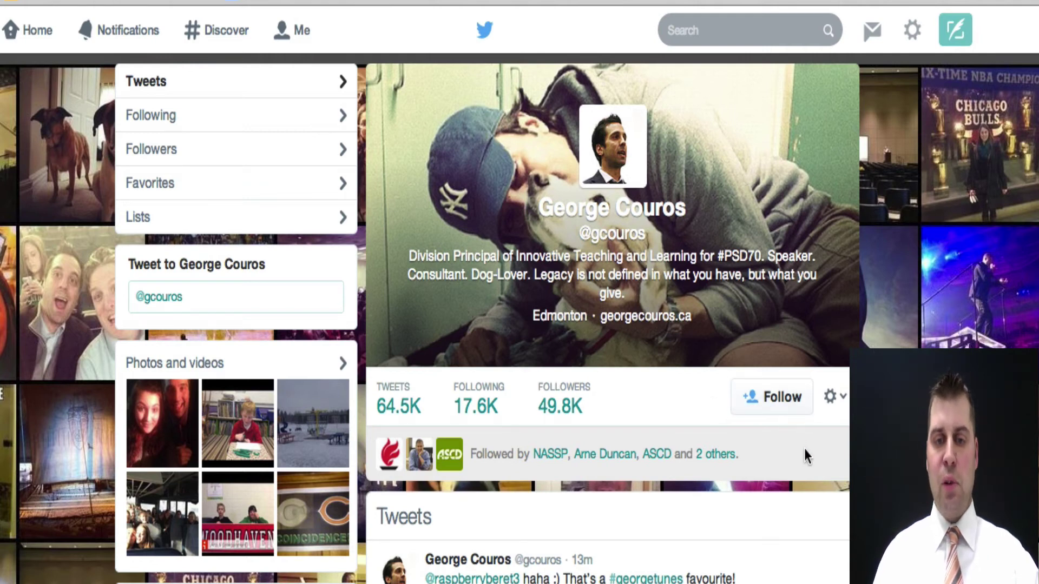
{"action": "left_click", "coordinate": [781, 405]}
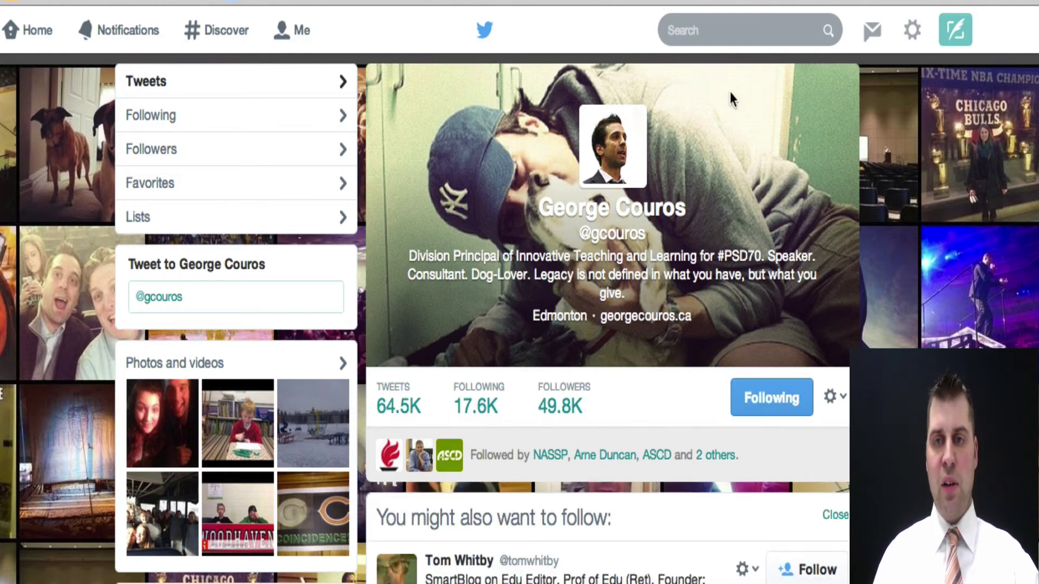
{"action": "left_click", "coordinate": [724, 32]}
{"action": "type", "text": "natioanl"}
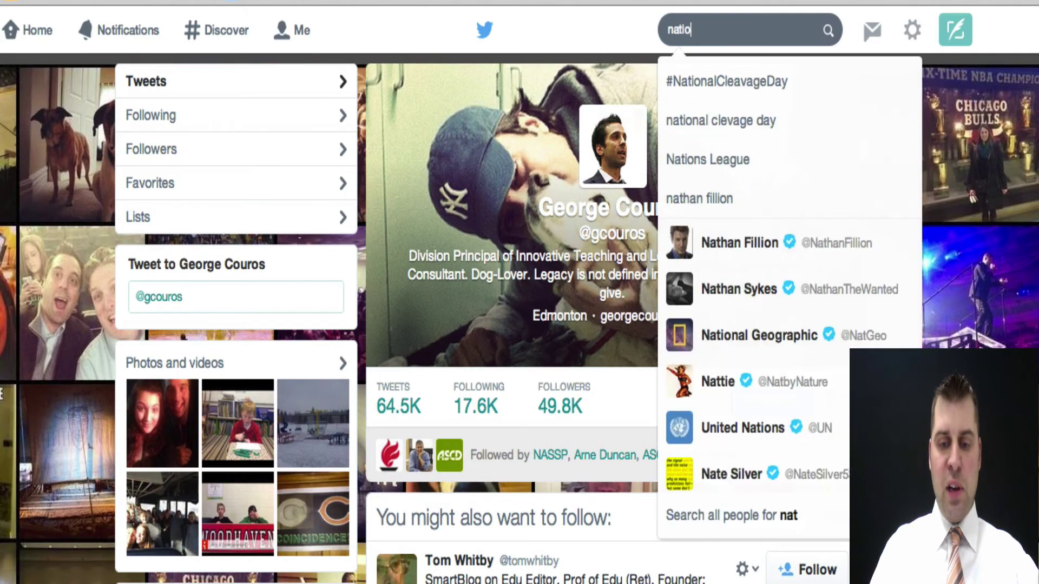
{"action": "key", "text": "BackSpace"}
{"action": "key", "text": "BackSpace"}
{"action": "key", "text": "BackSpace"}
{"action": "type", "text": "n"}
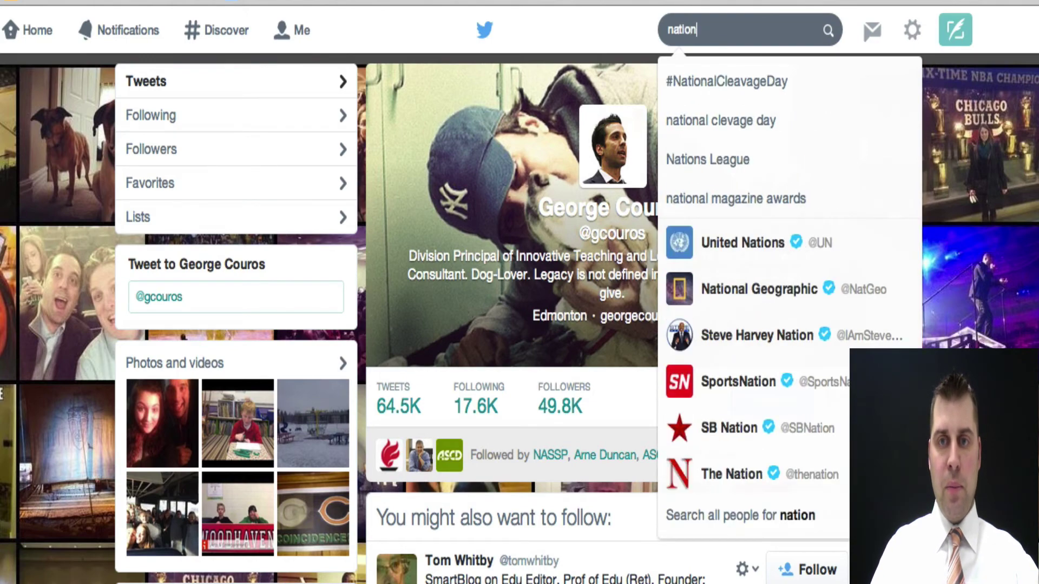
{"action": "type", "text": "alp"}
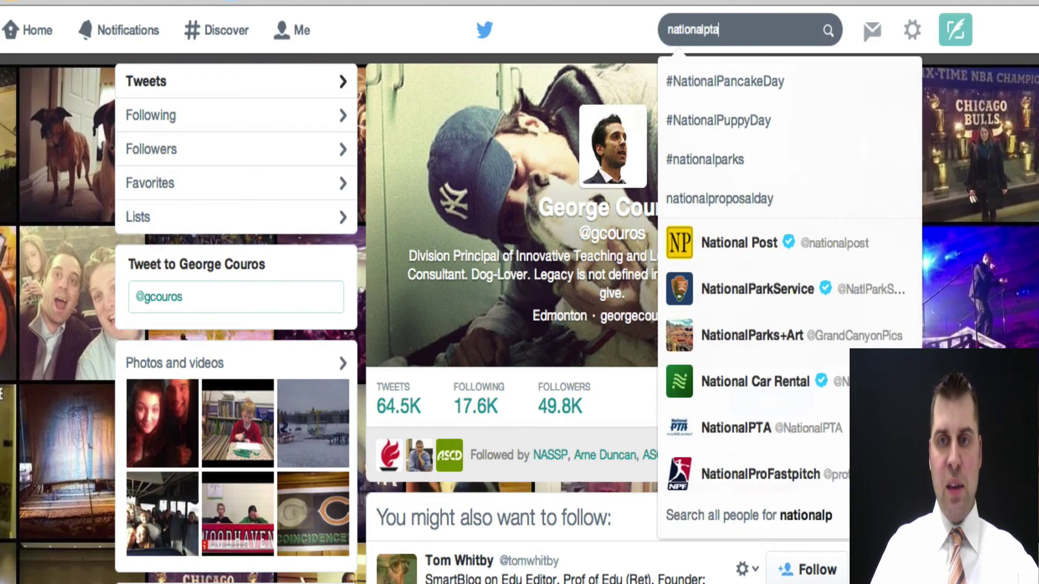
{"action": "type", "text": "ta"}
{"action": "left_click", "coordinate": [757, 76]}
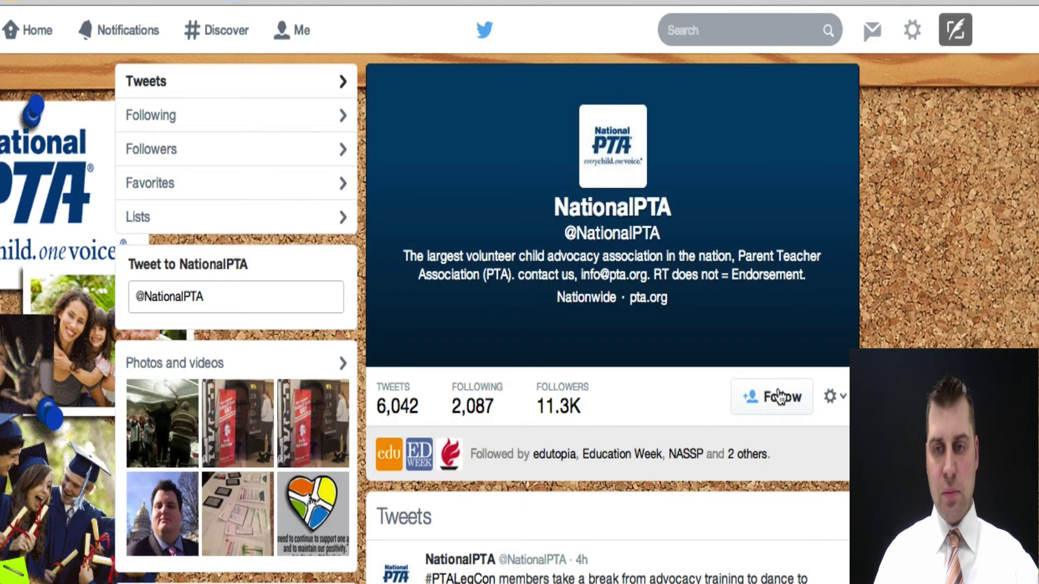
{"action": "left_click", "coordinate": [779, 398]}
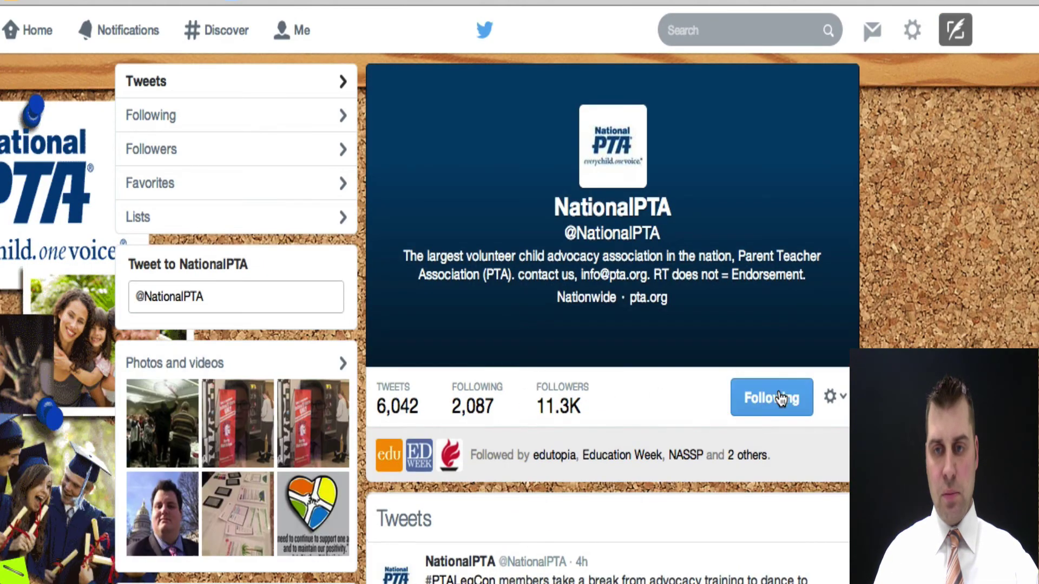
- Search for and follow a K-5 principal and an #Edchat moderator who catalogs internet resources
{"action": "left_click", "coordinate": [735, 30]}
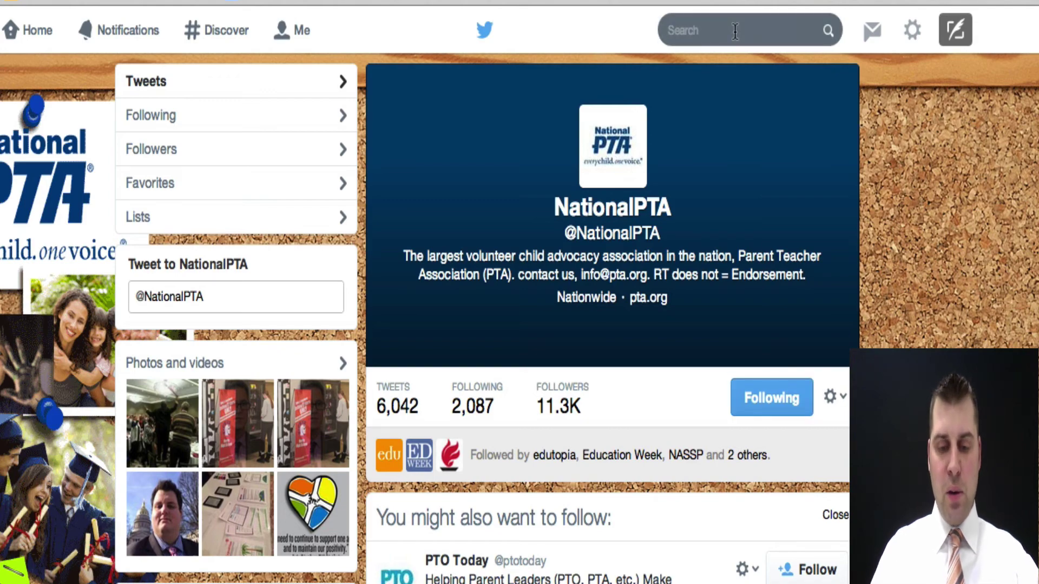
{"action": "type", "text": "chris"}
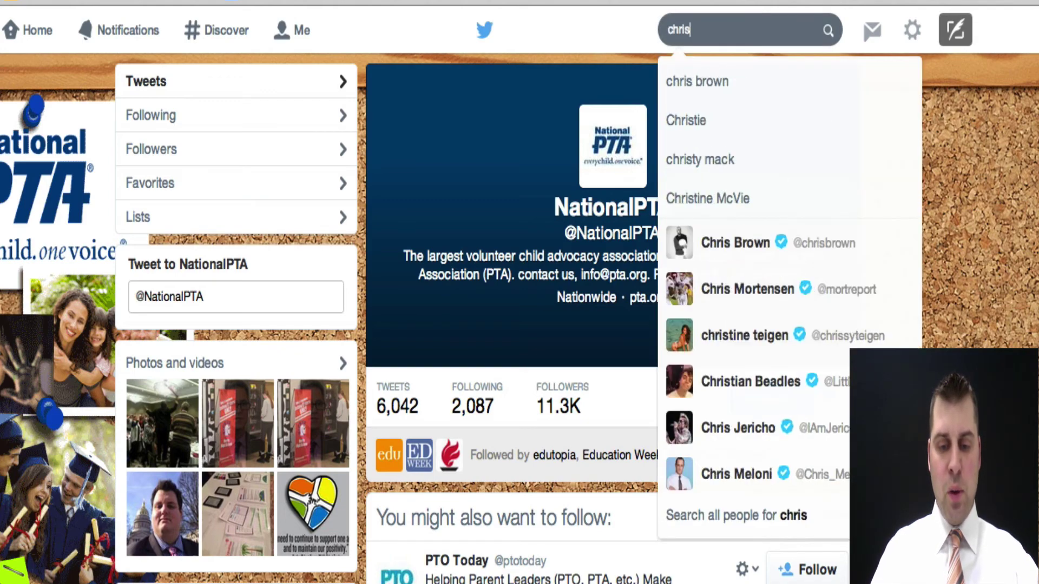
{"action": "type", "text": "wejr"}
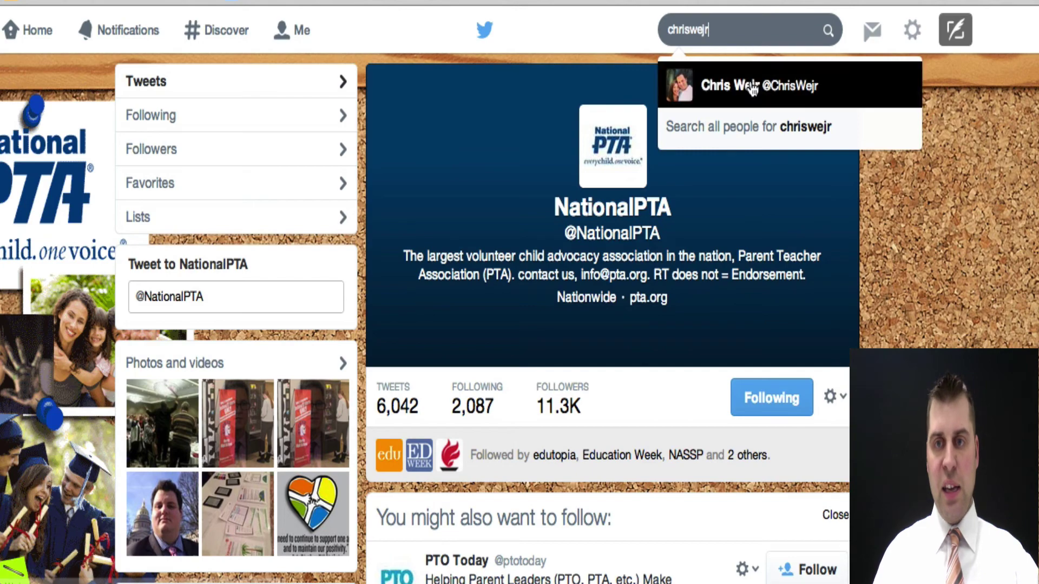
{"action": "left_click", "coordinate": [752, 87]}
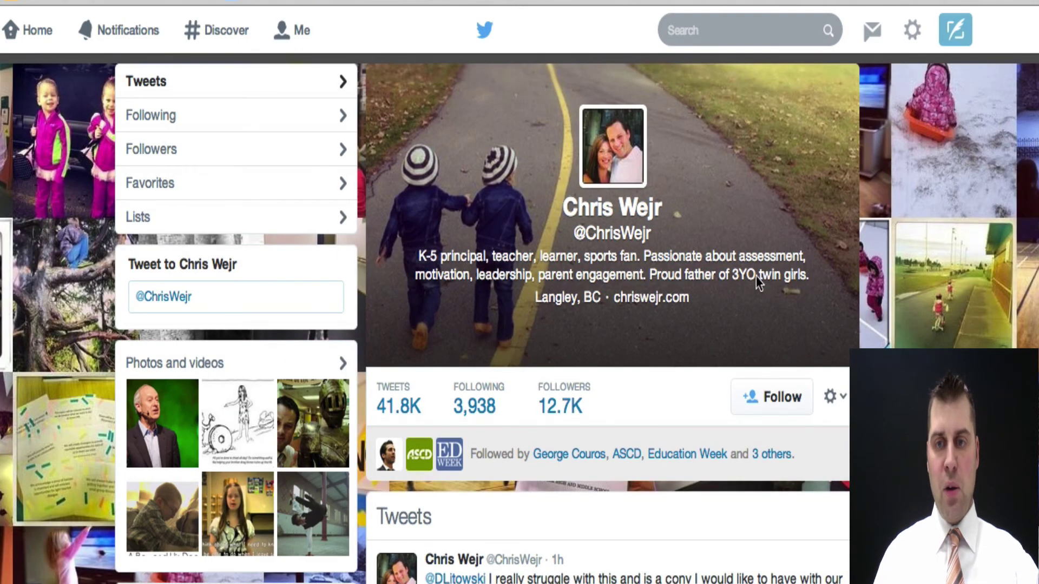
{"action": "left_click", "coordinate": [782, 397]}
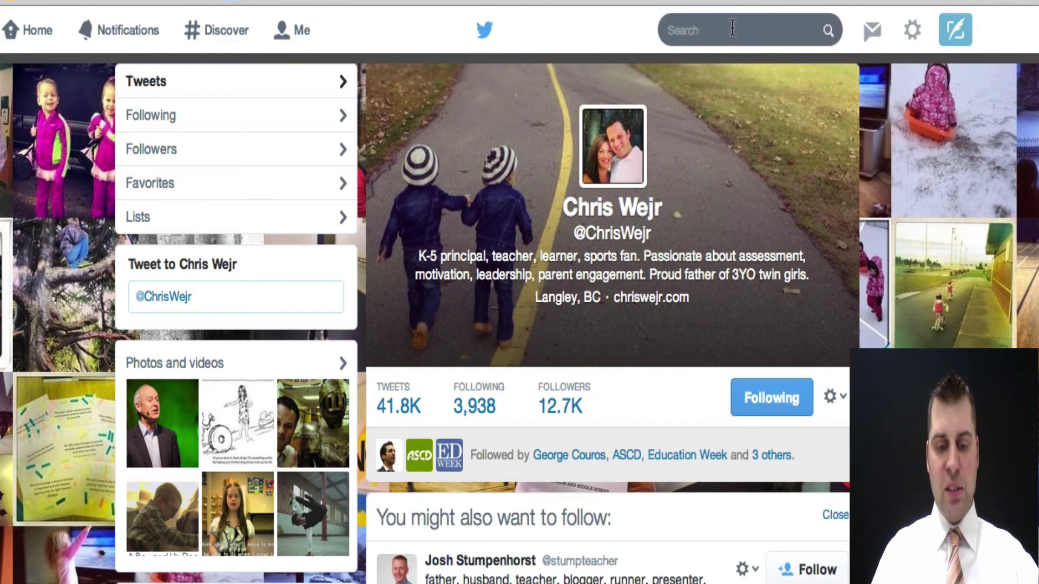
{"action": "left_click", "coordinate": [733, 28]}
{"action": "type", "text": "cybraryman"}
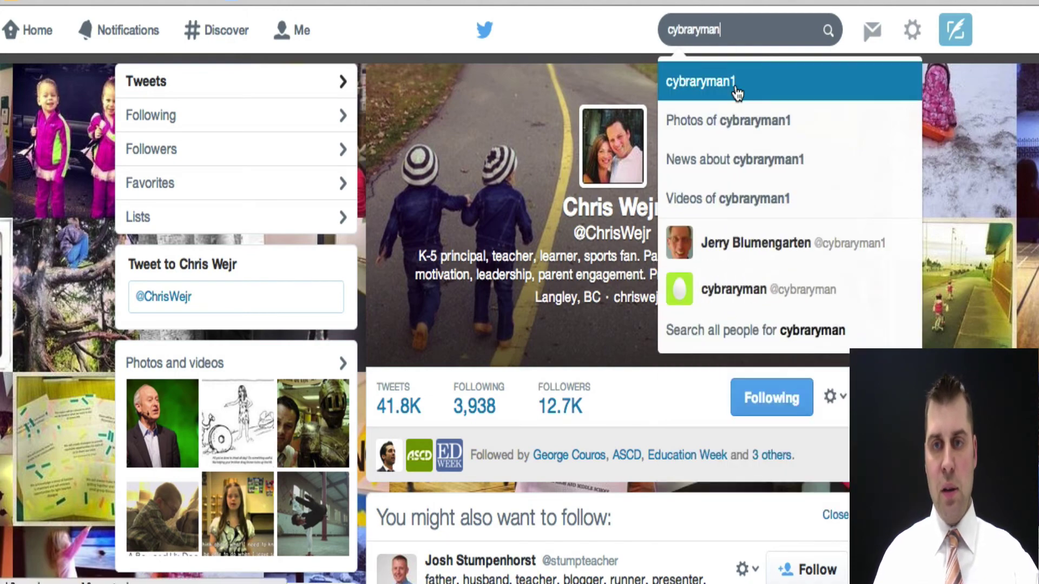
{"action": "left_click", "coordinate": [725, 243]}
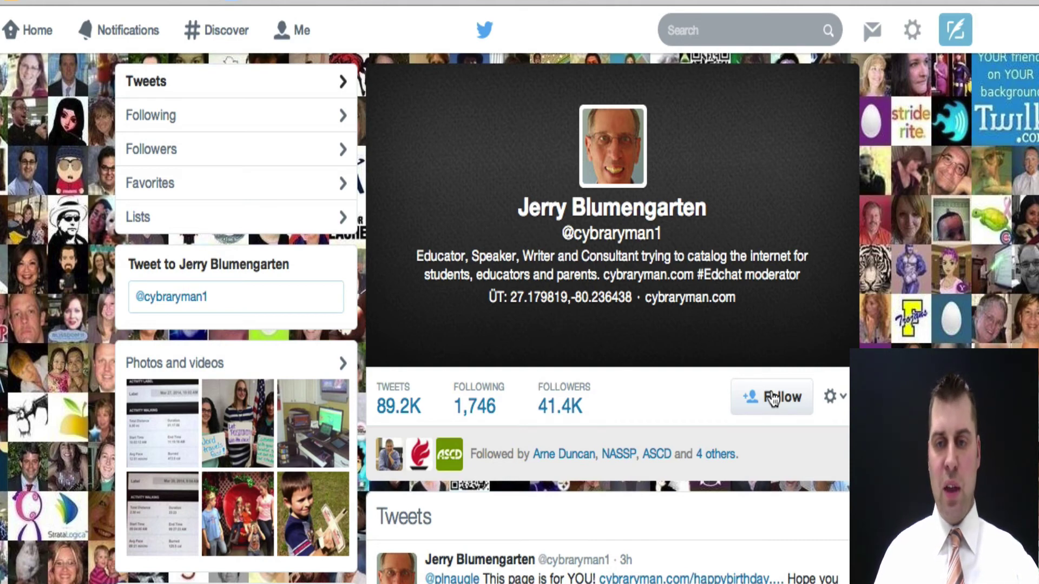
{"action": "left_click", "coordinate": [785, 398]}
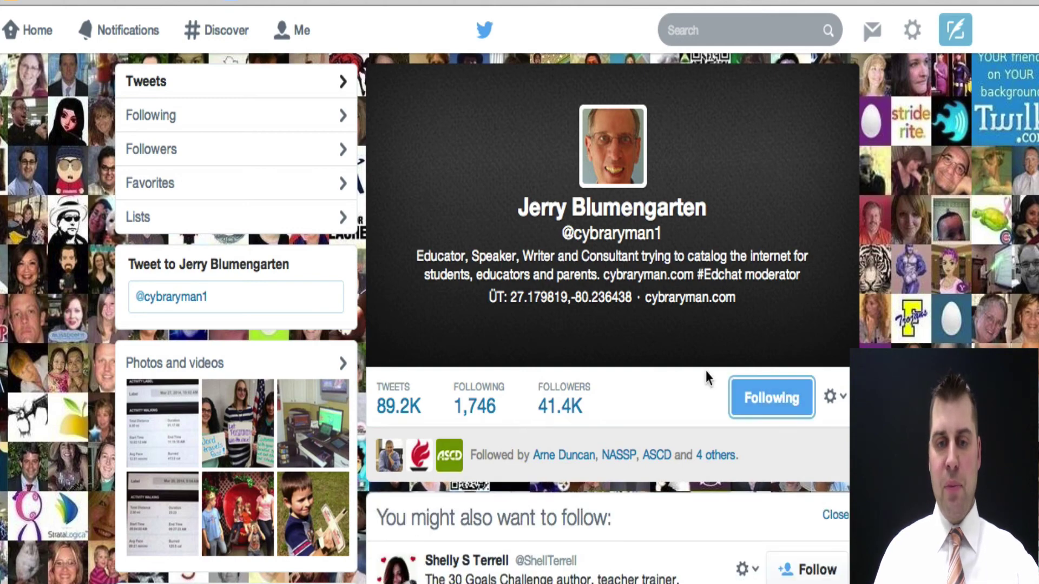
{"action": "scroll", "coordinate": [705, 371], "scroll_direction": "down", "scroll_amount": 5}
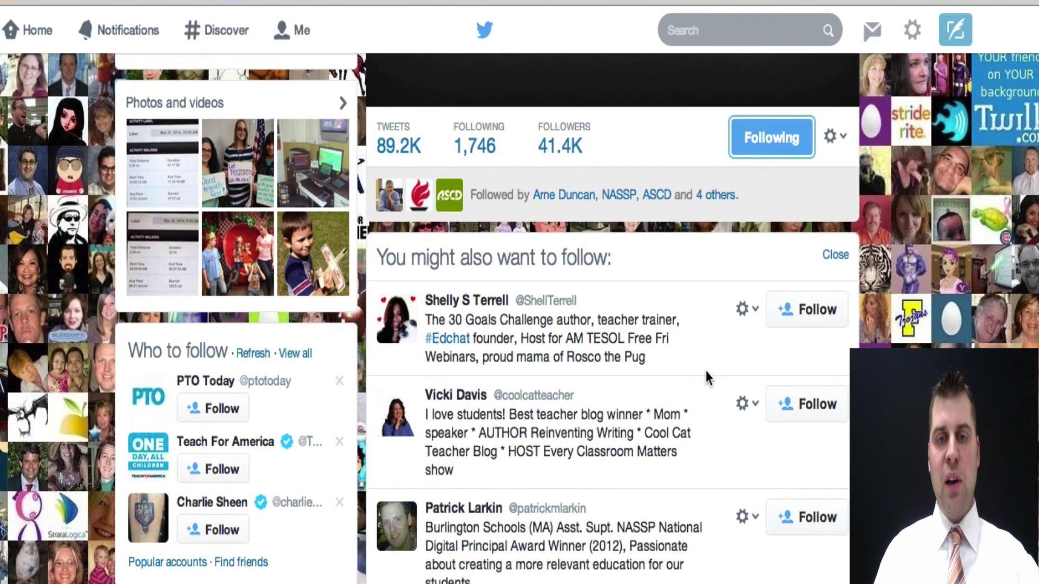
{"action": "scroll", "coordinate": [705, 371], "scroll_direction": "down", "scroll_amount": 1}
{"action": "scroll", "coordinate": [624, 267], "scroll_direction": "down", "scroll_amount": 1}
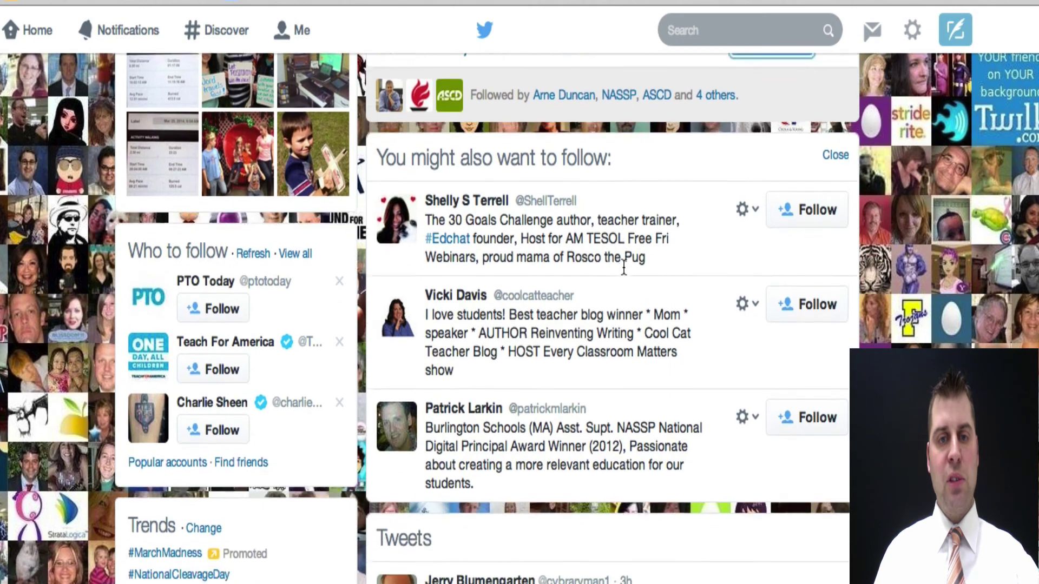
- From the moderator's suggestions, follow the #Edchat founder and the Cool Cat Teacher blogger
{"action": "left_click", "coordinate": [821, 205]}
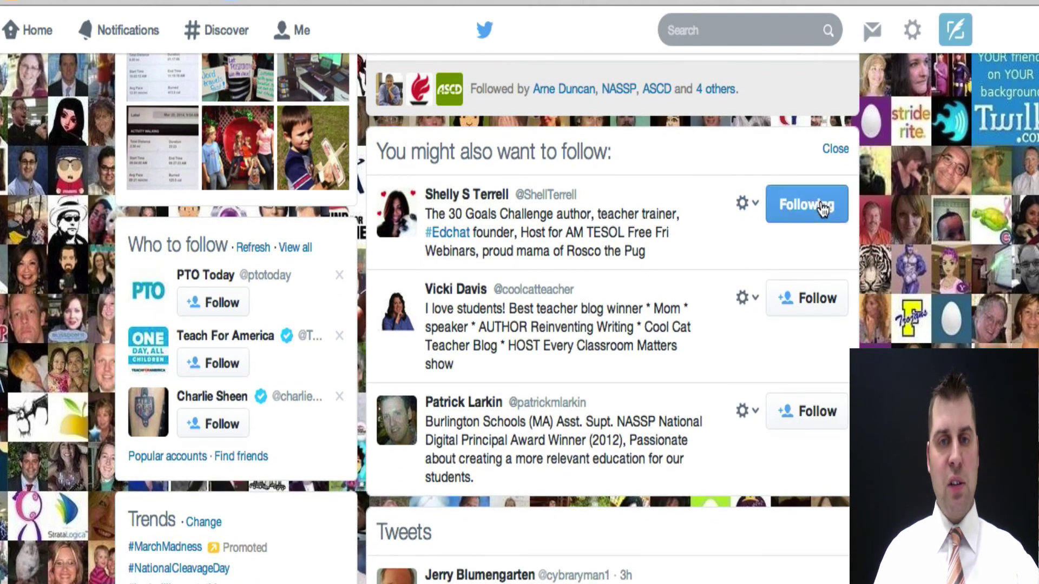
{"action": "scroll", "coordinate": [682, 269], "scroll_direction": "down", "scroll_amount": 1}
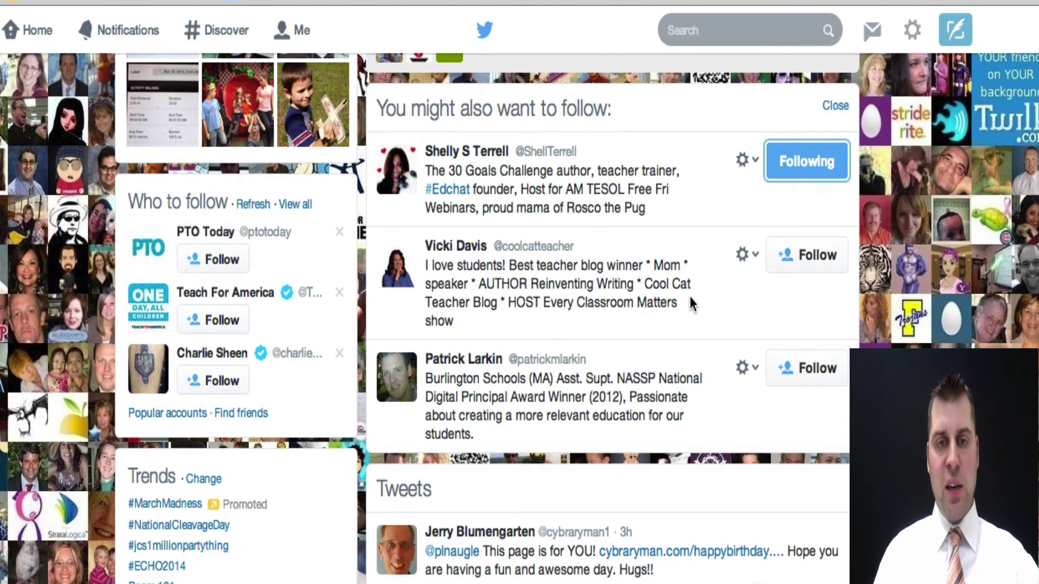
{"action": "left_click", "coordinate": [822, 259]}
{"action": "scroll", "coordinate": [699, 341], "scroll_direction": "down", "scroll_amount": 1}
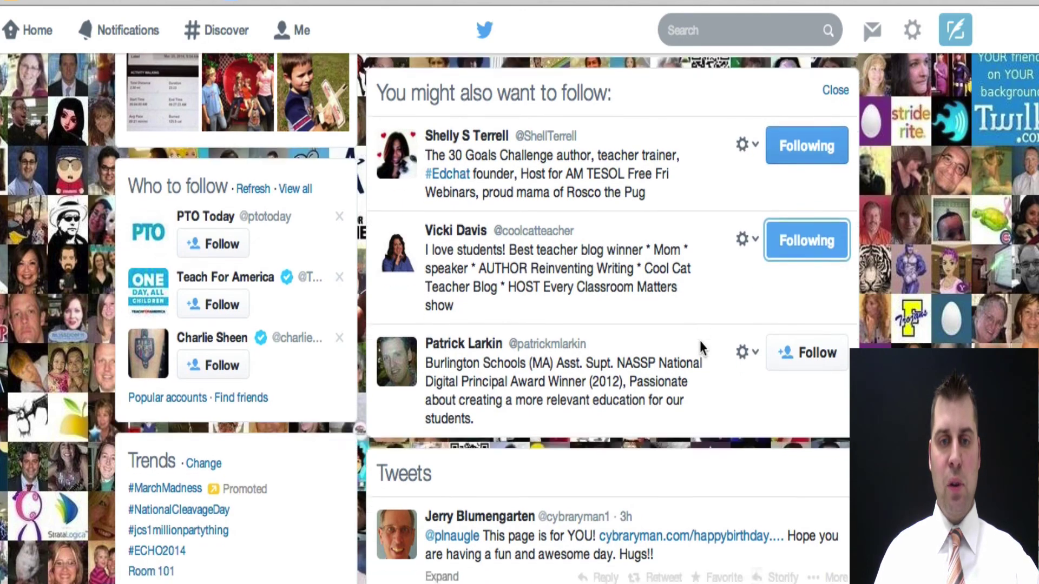
{"action": "scroll", "coordinate": [700, 340], "scroll_direction": "down", "scroll_amount": 3}
{"action": "scroll", "coordinate": [701, 350], "scroll_direction": "up", "scroll_amount": 3}
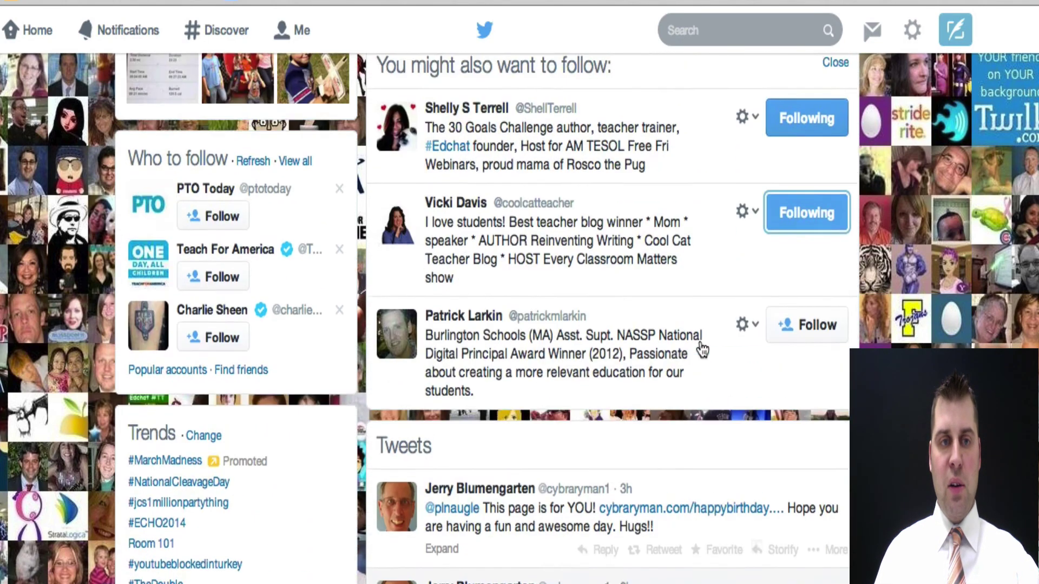
{"action": "scroll", "coordinate": [701, 345], "scroll_direction": "up", "scroll_amount": 2}
{"action": "scroll", "coordinate": [699, 339], "scroll_direction": "up", "scroll_amount": 8}
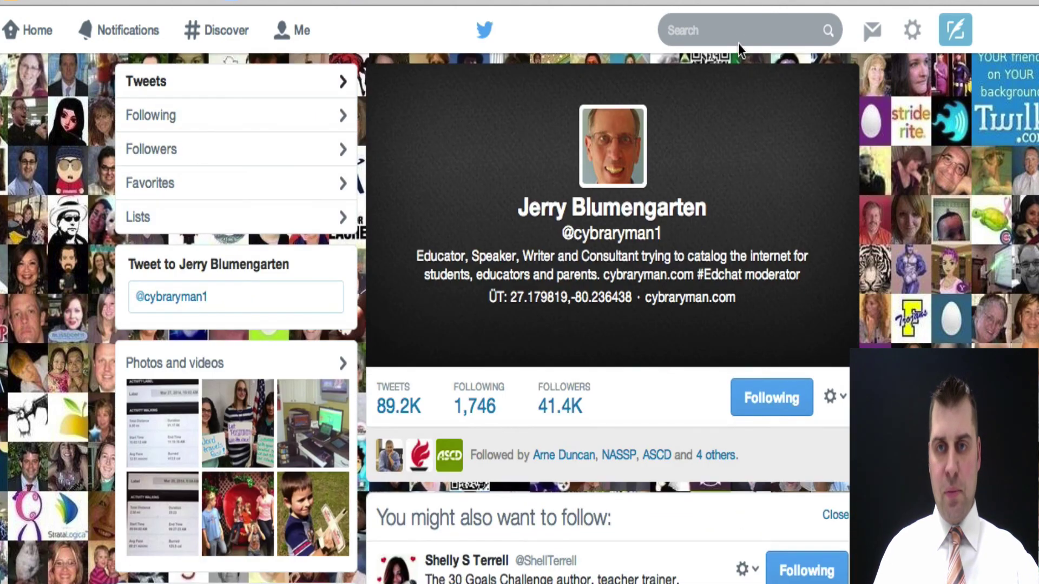
- Return to the home timeline and scroll through tweets from the 17 followed accounts
{"action": "left_click", "coordinate": [34, 32]}
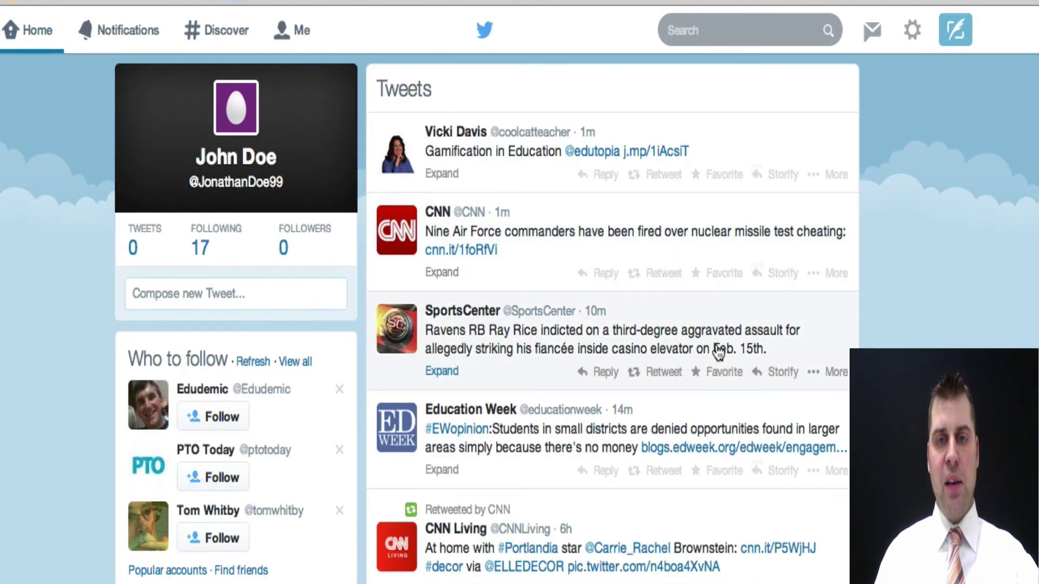
{"action": "scroll", "coordinate": [718, 352], "scroll_direction": "down", "scroll_amount": 5}
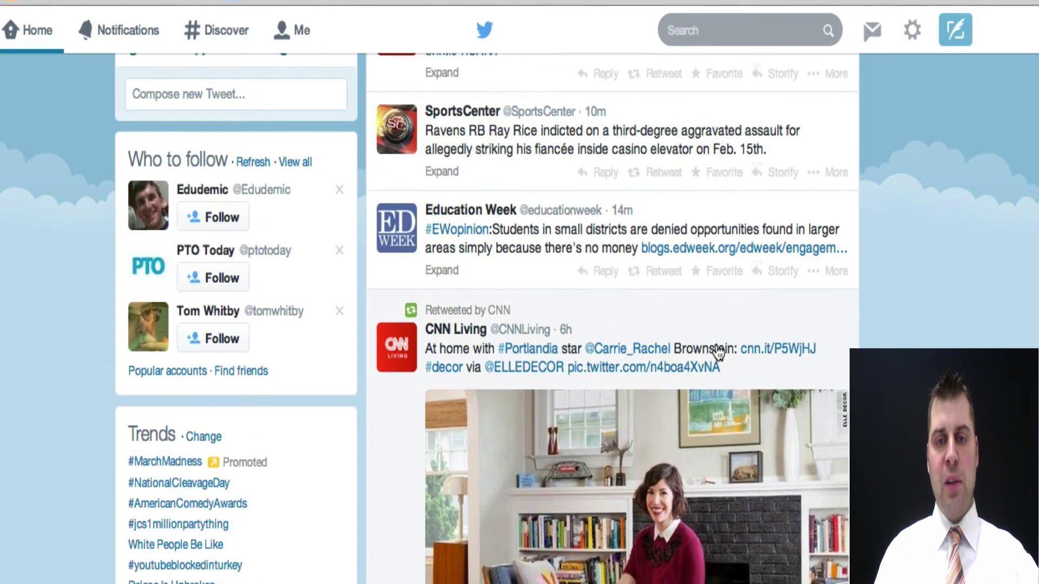
{"action": "scroll", "coordinate": [718, 352], "scroll_direction": "down", "scroll_amount": 15}
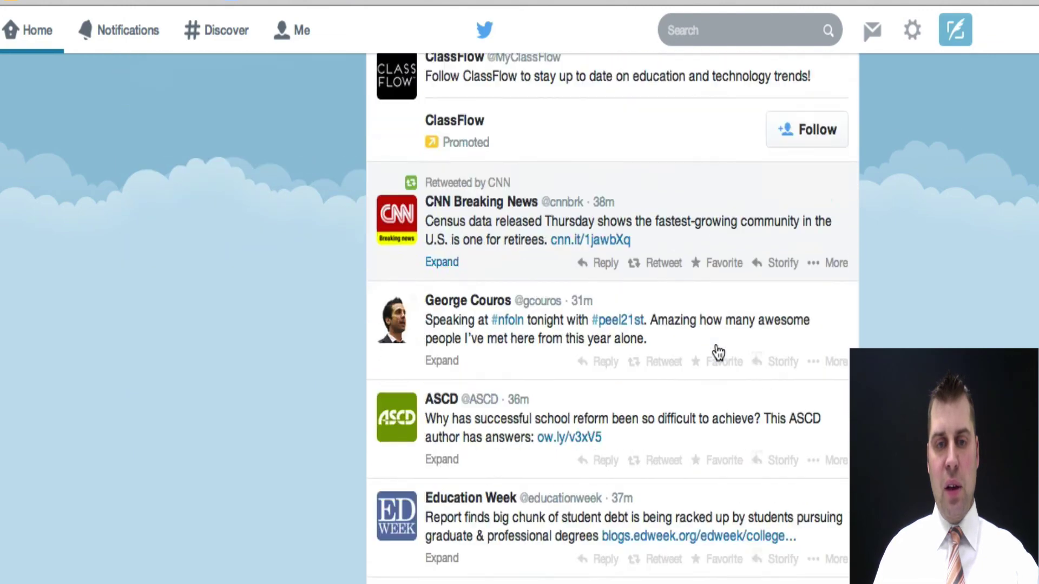
{"action": "scroll", "coordinate": [718, 352], "scroll_direction": "down", "scroll_amount": 7}
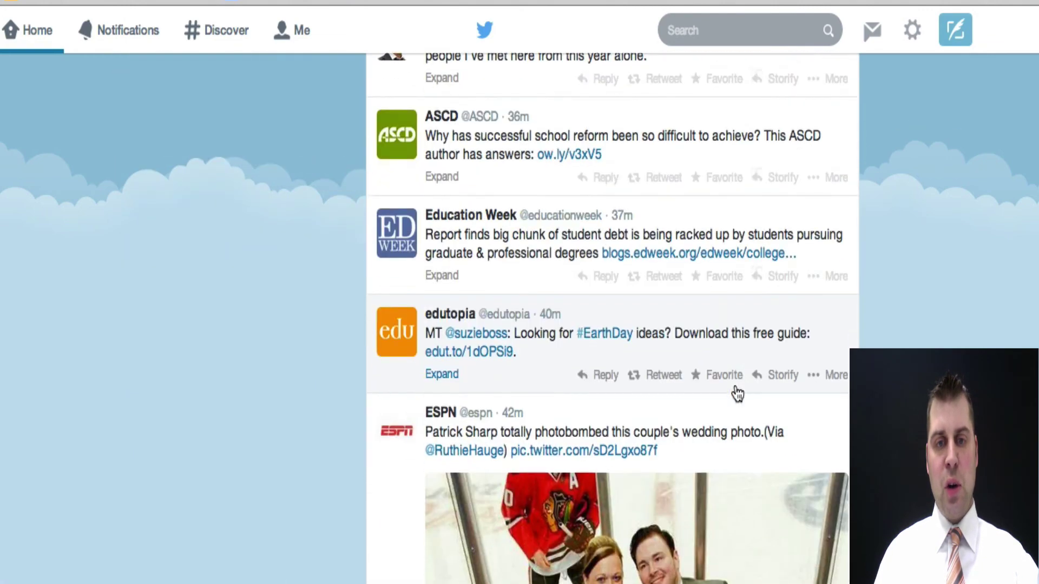
{"action": "scroll", "coordinate": [738, 394], "scroll_direction": "down", "scroll_amount": 1}
{"action": "scroll", "coordinate": [738, 394], "scroll_direction": "down", "scroll_amount": 2}
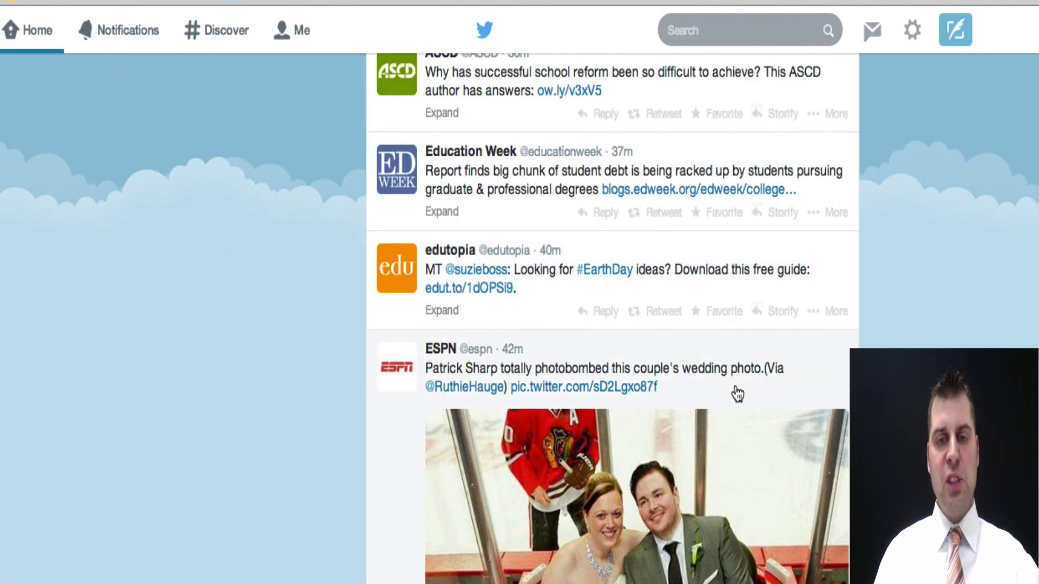
{"action": "scroll", "coordinate": [738, 394], "scroll_direction": "up", "scroll_amount": 10}
{"action": "scroll", "coordinate": [738, 394], "scroll_direction": "up", "scroll_amount": 10}
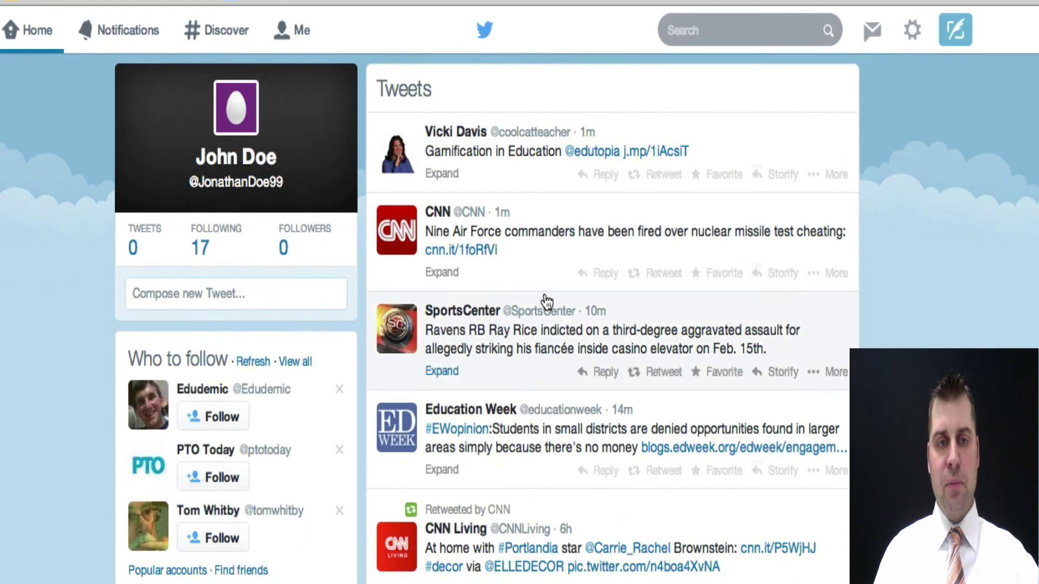
- Browse the Following 17 list and preview a followed K-5 principal's profile summary
{"action": "left_click", "coordinate": [207, 250]}
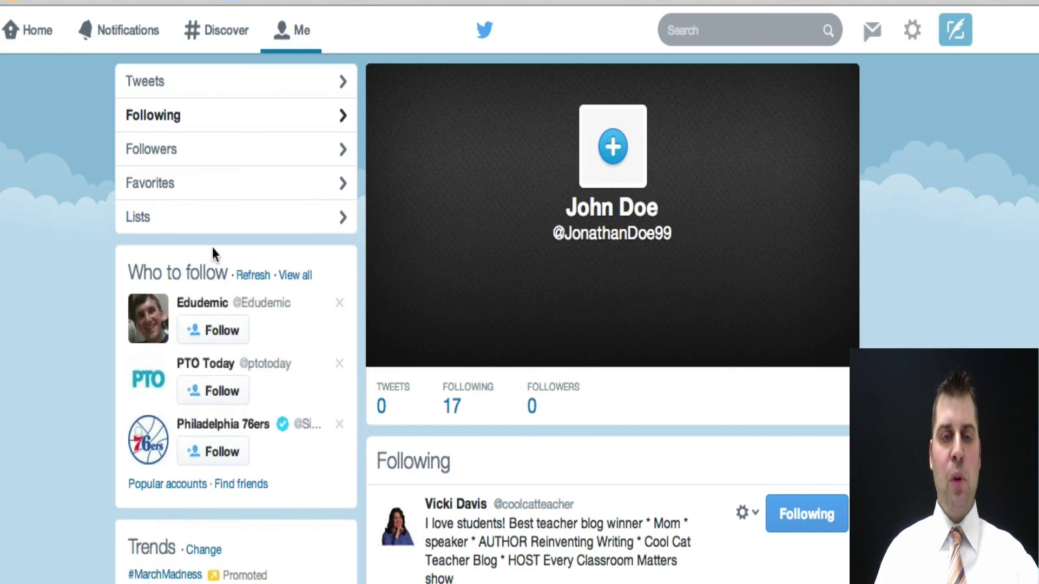
{"action": "scroll", "coordinate": [649, 431], "scroll_direction": "down", "scroll_amount": 3}
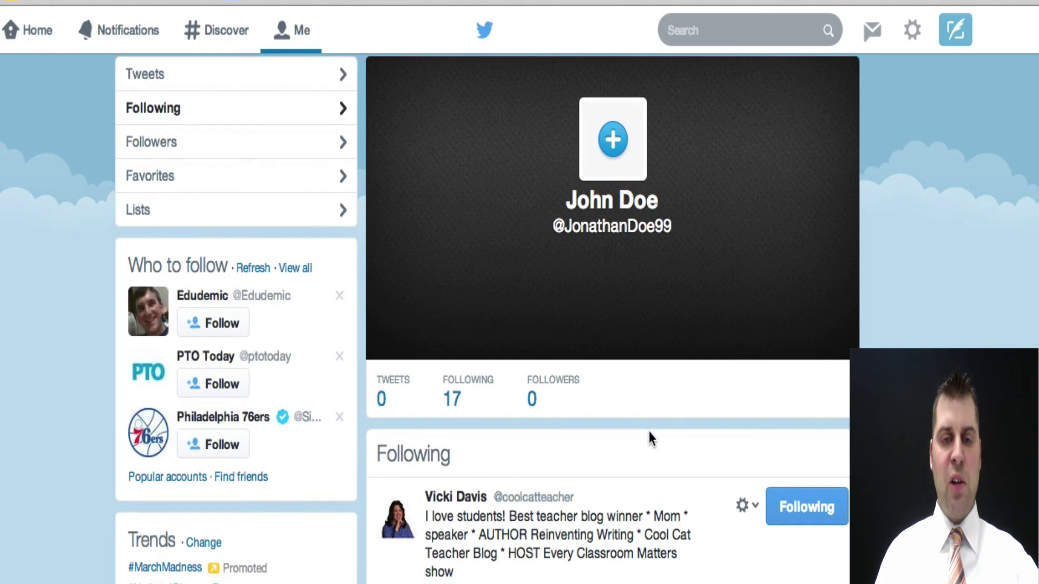
{"action": "scroll", "coordinate": [648, 430], "scroll_direction": "down", "scroll_amount": 3}
{"action": "scroll", "coordinate": [649, 430], "scroll_direction": "up", "scroll_amount": 5}
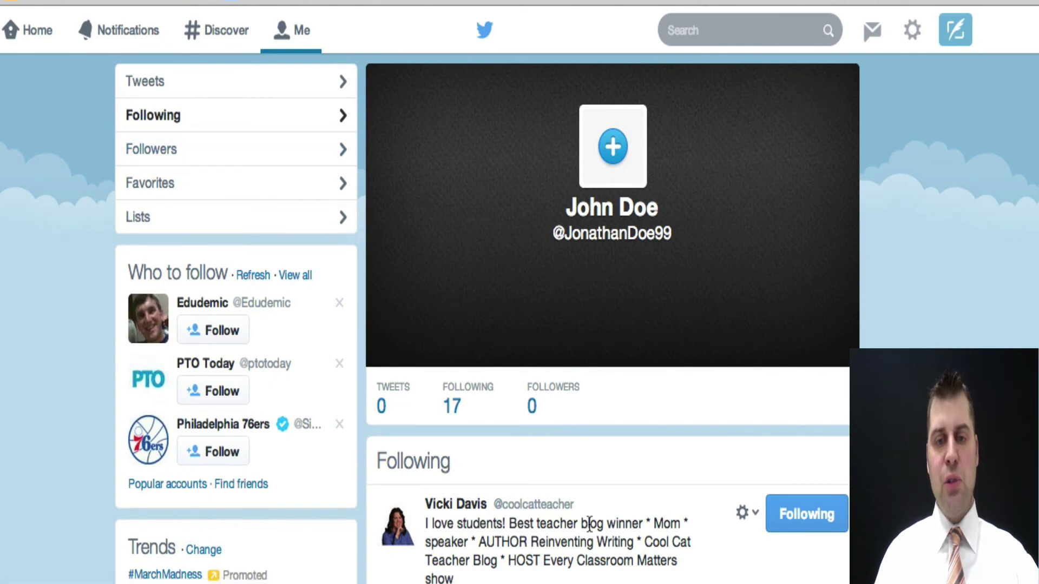
{"action": "scroll", "coordinate": [623, 496], "scroll_direction": "down", "scroll_amount": 8}
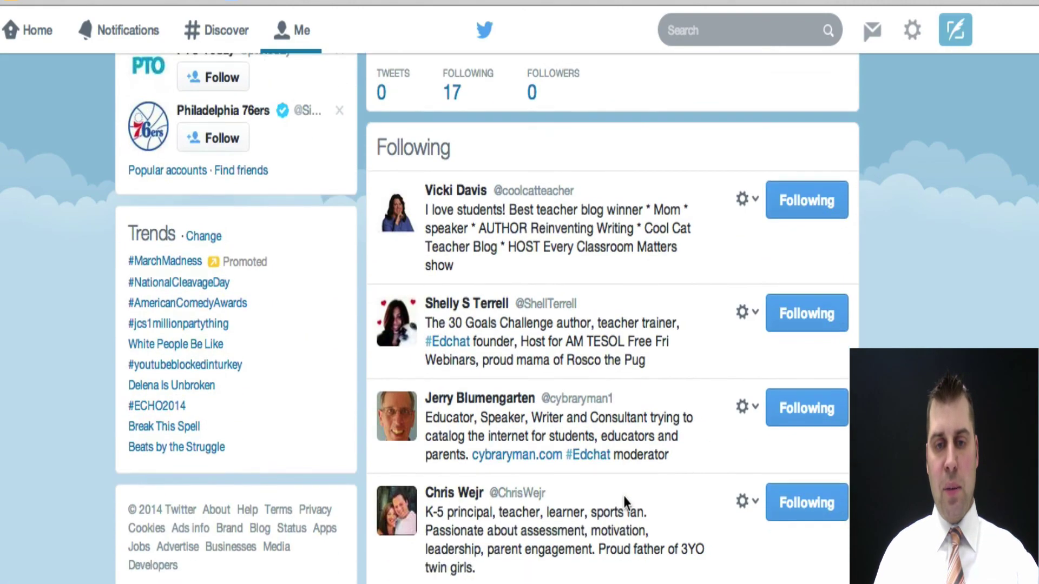
{"action": "left_click", "coordinate": [466, 495]}
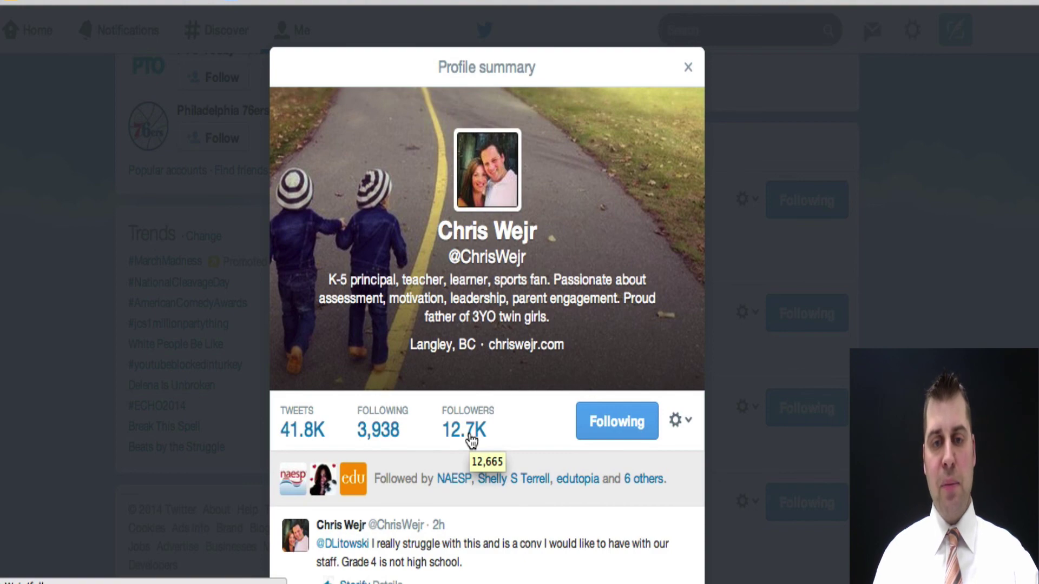
- Browse the accounts the principal follows and follow BrandED Podcast
{"action": "left_click", "coordinate": [384, 439]}
{"action": "scroll", "coordinate": [632, 463], "scroll_direction": "down", "scroll_amount": 3}
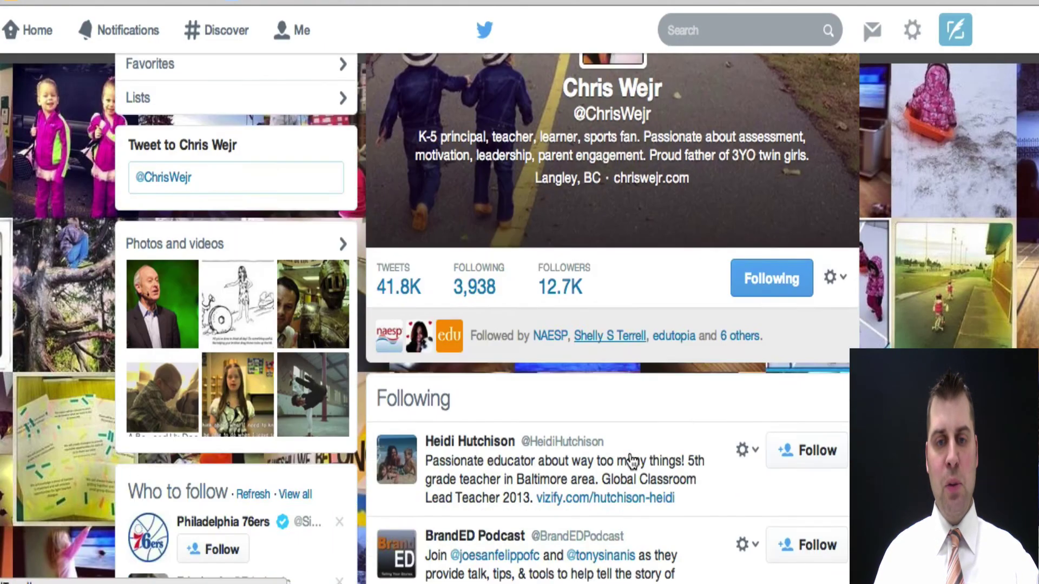
{"action": "scroll", "coordinate": [630, 459], "scroll_direction": "down", "scroll_amount": 3}
{"action": "scroll", "coordinate": [630, 459], "scroll_direction": "down", "scroll_amount": 2}
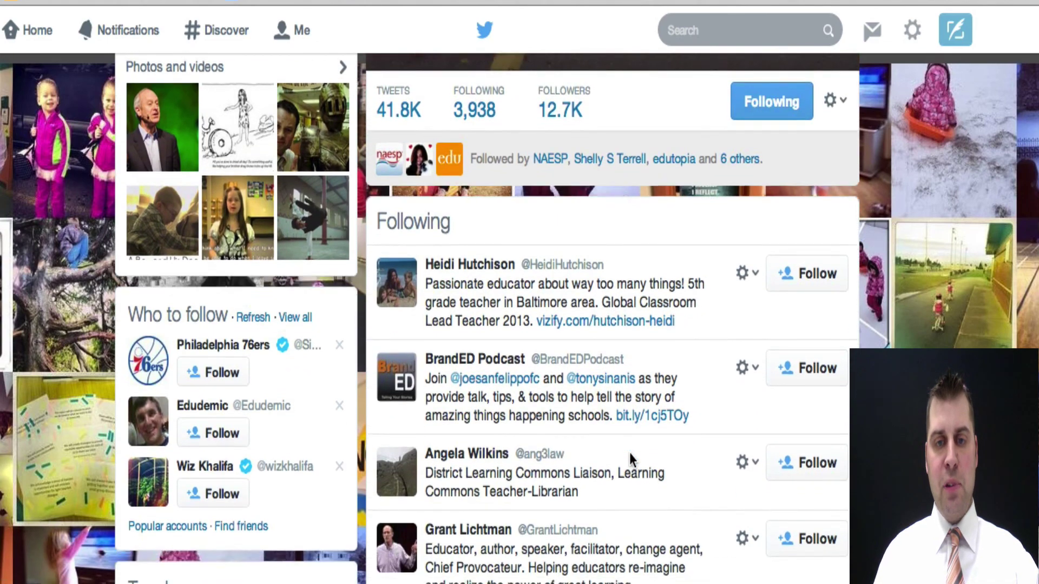
{"action": "scroll", "coordinate": [633, 453], "scroll_direction": "down", "scroll_amount": 2}
{"action": "scroll", "coordinate": [612, 403], "scroll_direction": "down", "scroll_amount": 2}
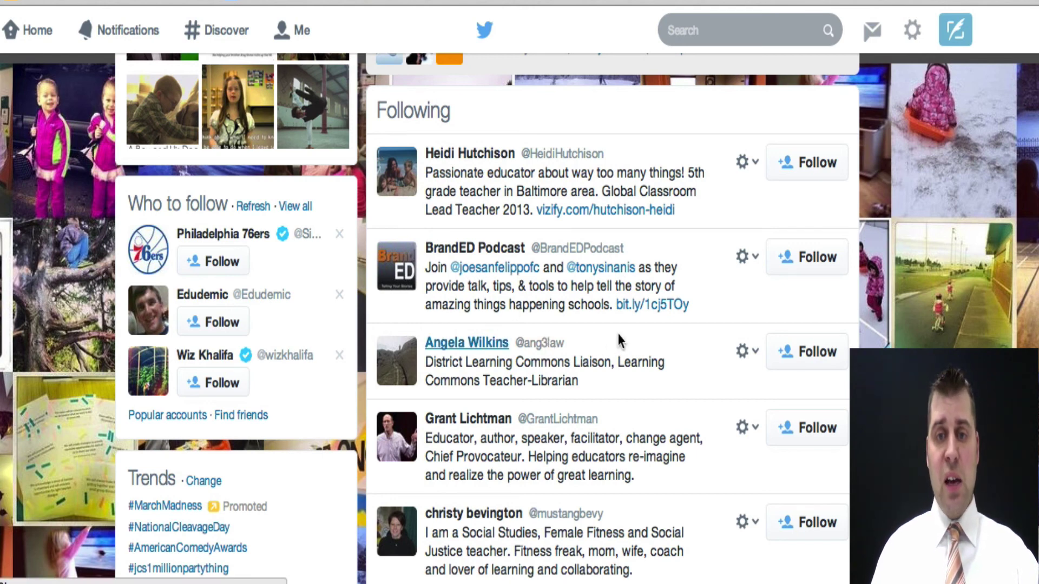
{"action": "left_click", "coordinate": [810, 263]}
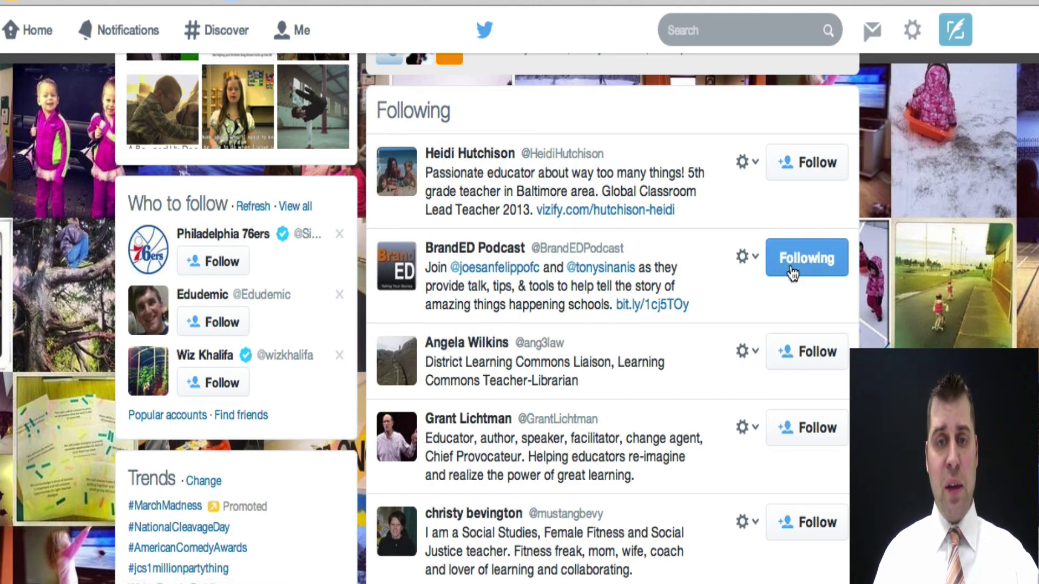
- Scroll further through the principal's following list, now at 18 following
{"action": "scroll", "coordinate": [667, 357], "scroll_direction": "down", "scroll_amount": 2}
{"action": "scroll", "coordinate": [667, 357], "scroll_direction": "down", "scroll_amount": 1}
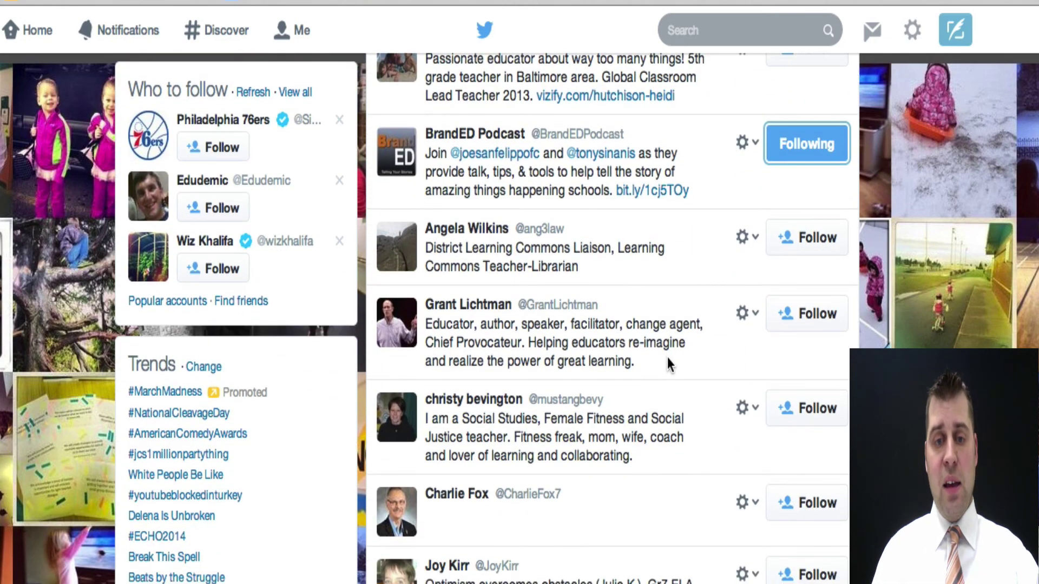
{"action": "scroll", "coordinate": [667, 357], "scroll_direction": "down", "scroll_amount": 7}
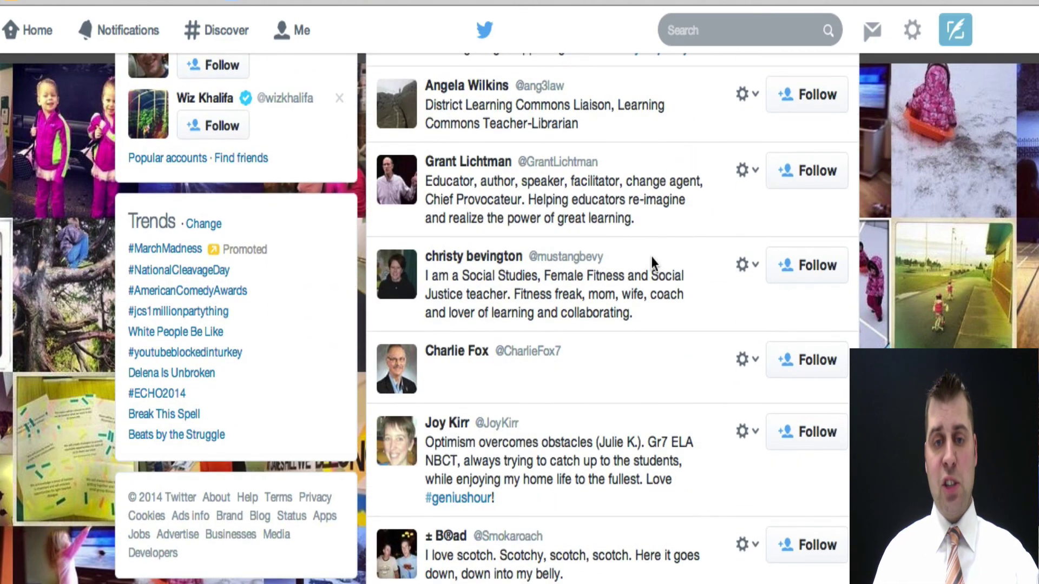
{"action": "scroll", "coordinate": [651, 256], "scroll_direction": "down", "scroll_amount": 5}
{"action": "scroll", "coordinate": [655, 320], "scroll_direction": "down", "scroll_amount": 3}
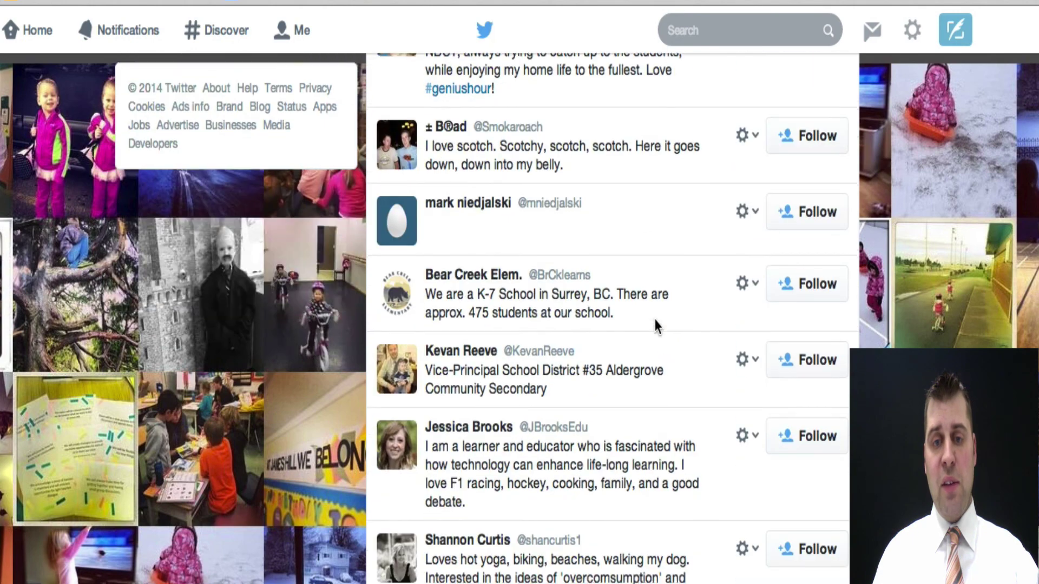
{"action": "scroll", "coordinate": [658, 373], "scroll_direction": "down", "scroll_amount": 4}
{"action": "scroll", "coordinate": [661, 377], "scroll_direction": "up", "scroll_amount": 1}
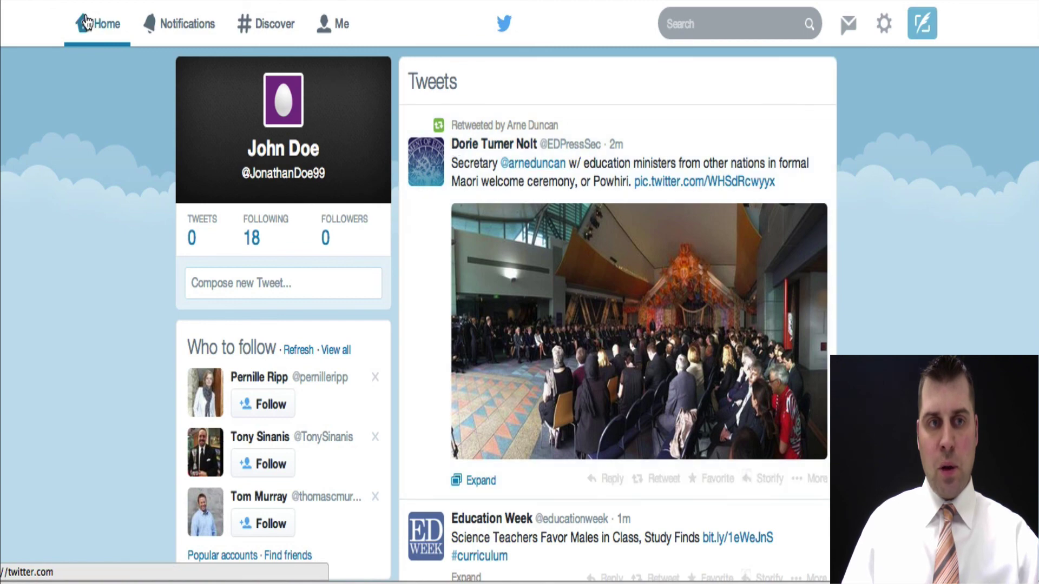
- Scroll down the home timeline reviewing the education tweets, then back to the top
{"action": "scroll", "coordinate": [630, 393], "scroll_direction": "down", "scroll_amount": 5}
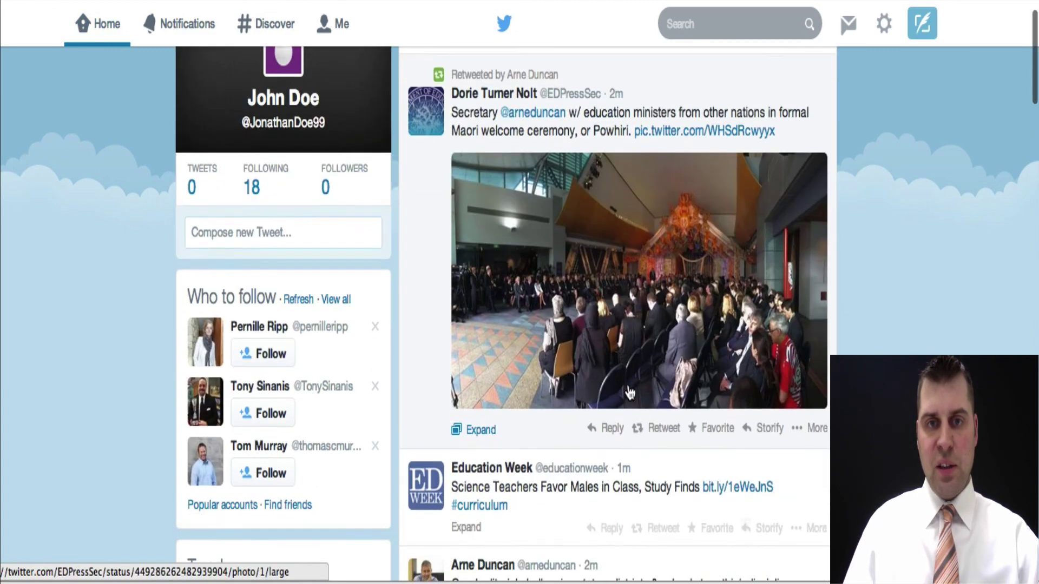
{"action": "scroll", "coordinate": [655, 428], "scroll_direction": "down", "scroll_amount": 6}
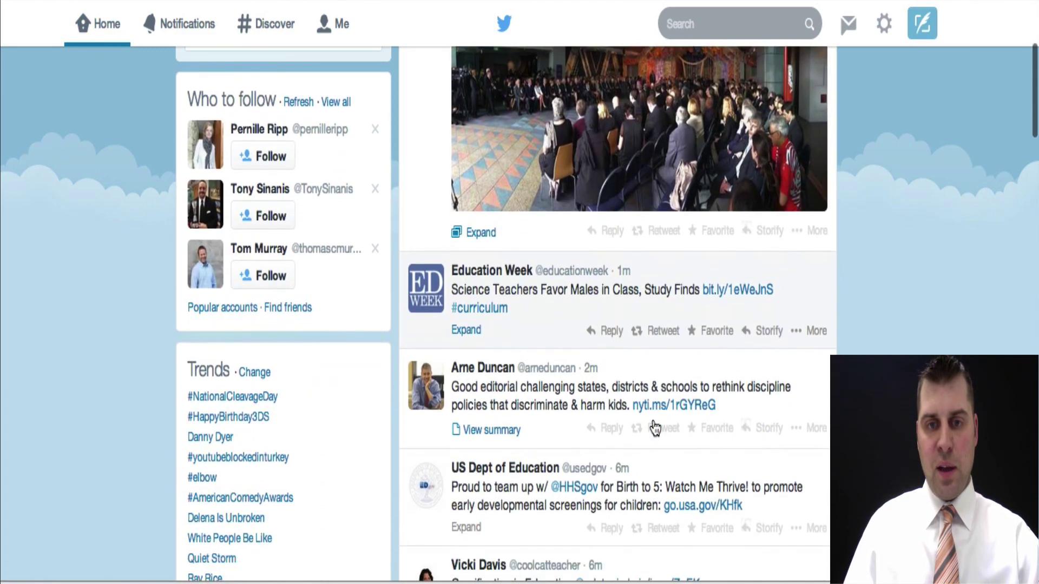
{"action": "scroll", "coordinate": [655, 429], "scroll_direction": "down", "scroll_amount": 2}
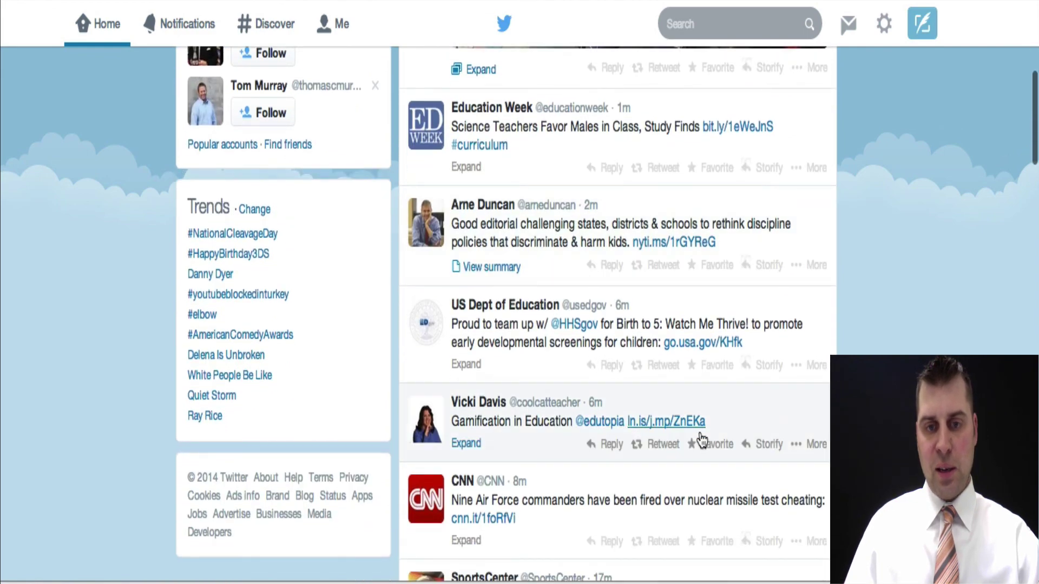
{"action": "scroll", "coordinate": [702, 441], "scroll_direction": "down", "scroll_amount": 3}
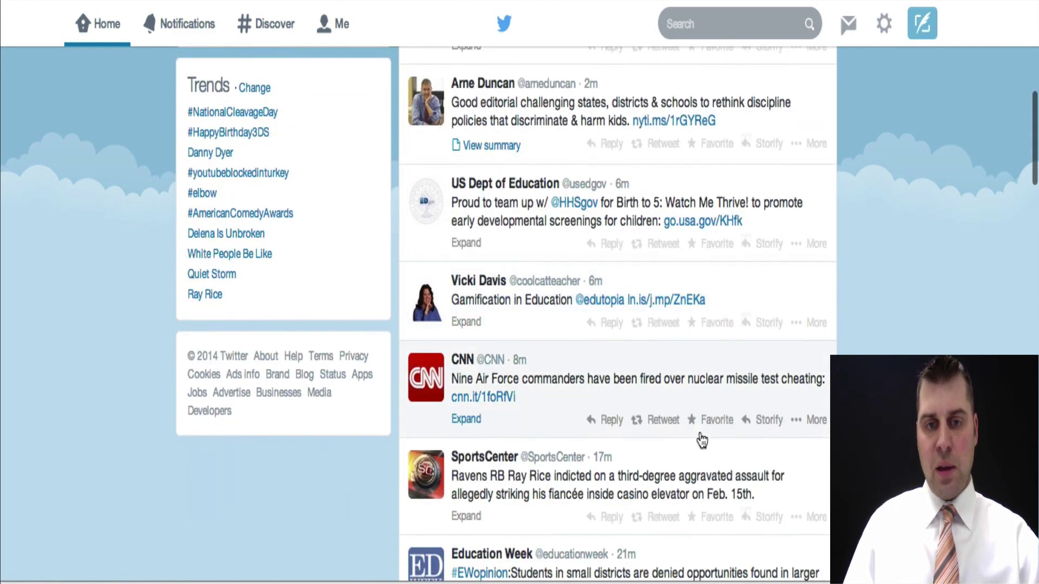
{"action": "scroll", "coordinate": [702, 441], "scroll_direction": "down", "scroll_amount": 3}
{"action": "scroll", "coordinate": [701, 441], "scroll_direction": "down", "scroll_amount": 5}
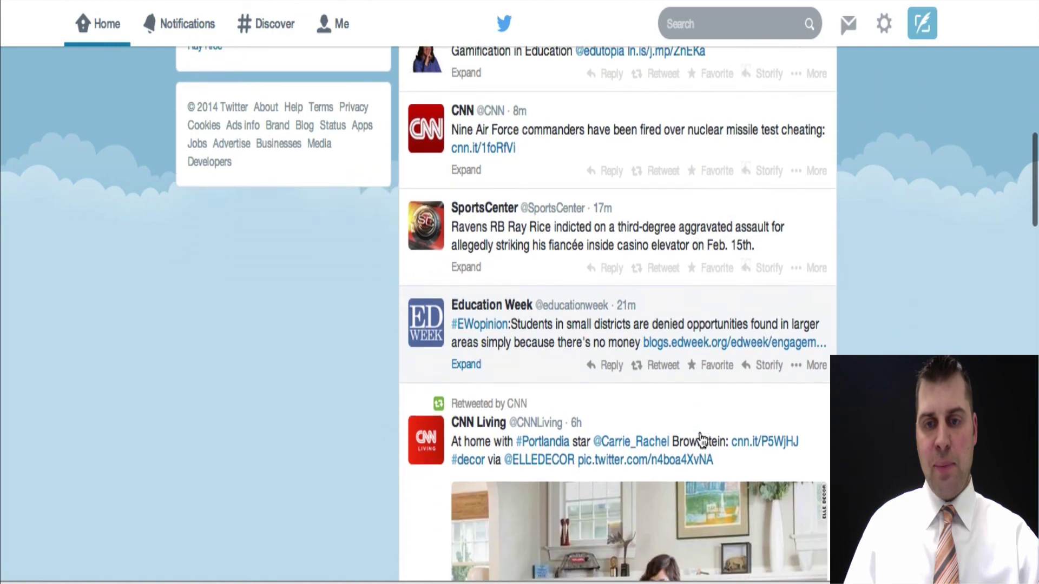
{"action": "scroll", "coordinate": [702, 441], "scroll_direction": "up", "scroll_amount": 15}
{"action": "scroll", "coordinate": [702, 441], "scroll_direction": "up", "scroll_amount": 2}
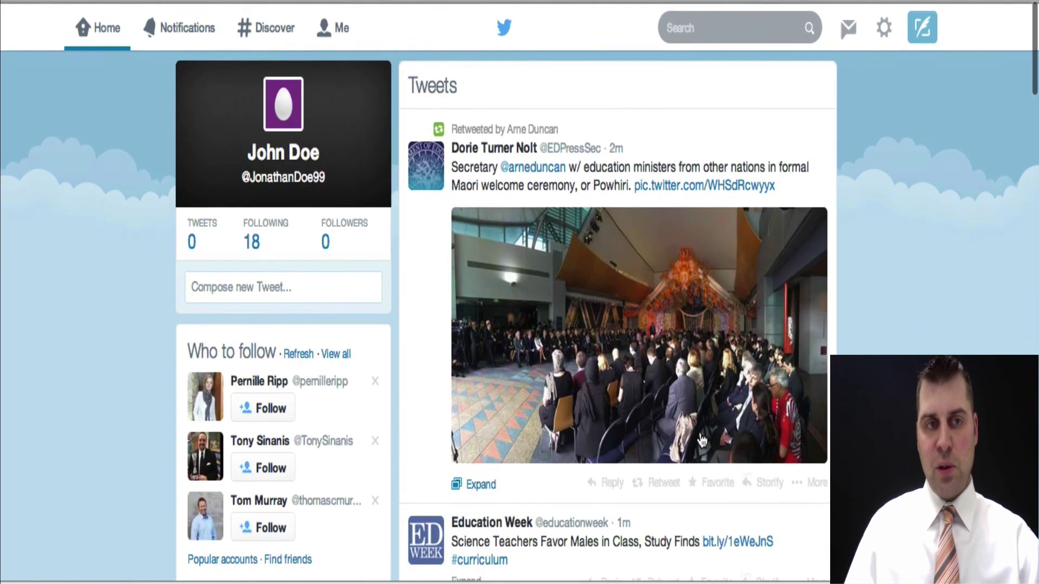